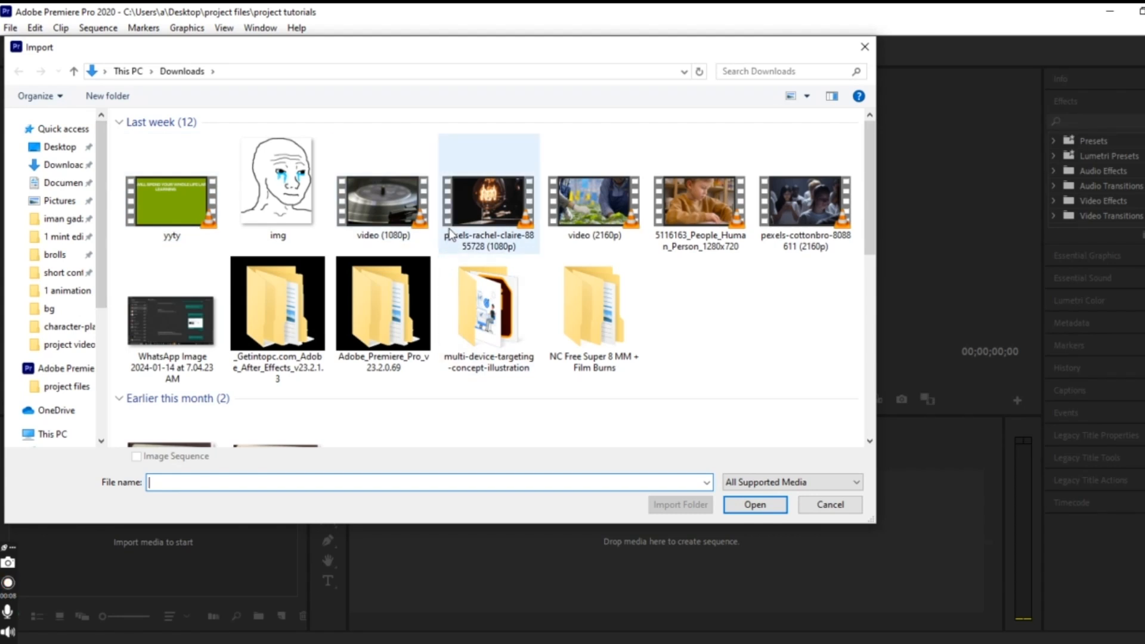
pyautogui.doubleClick(474, 206)
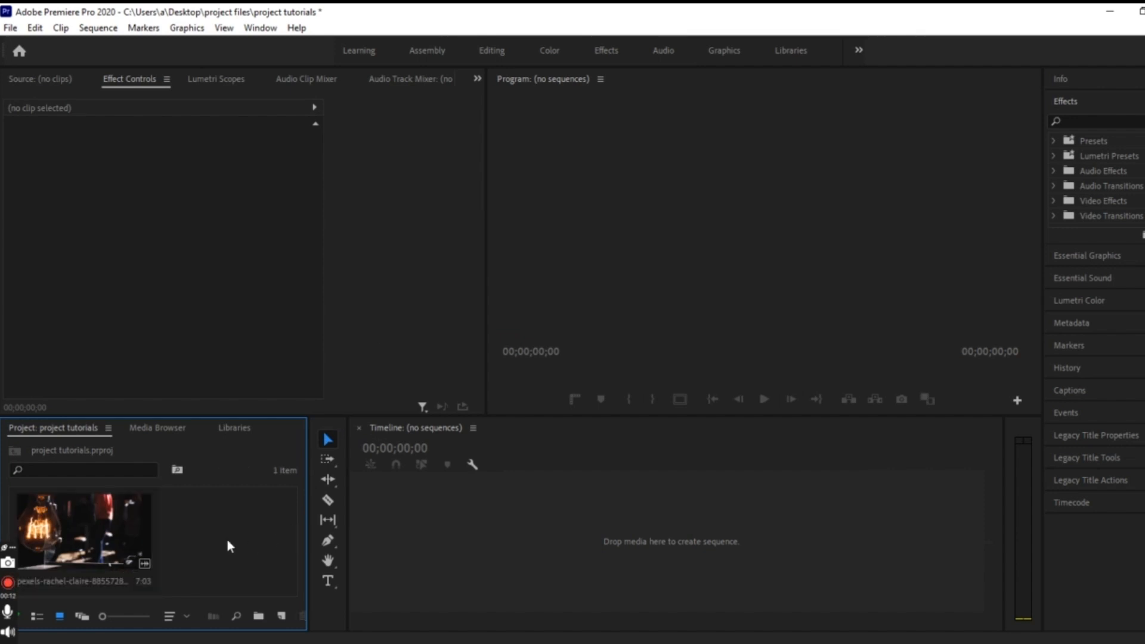
pyautogui.hotkey('ctrl', 'n')
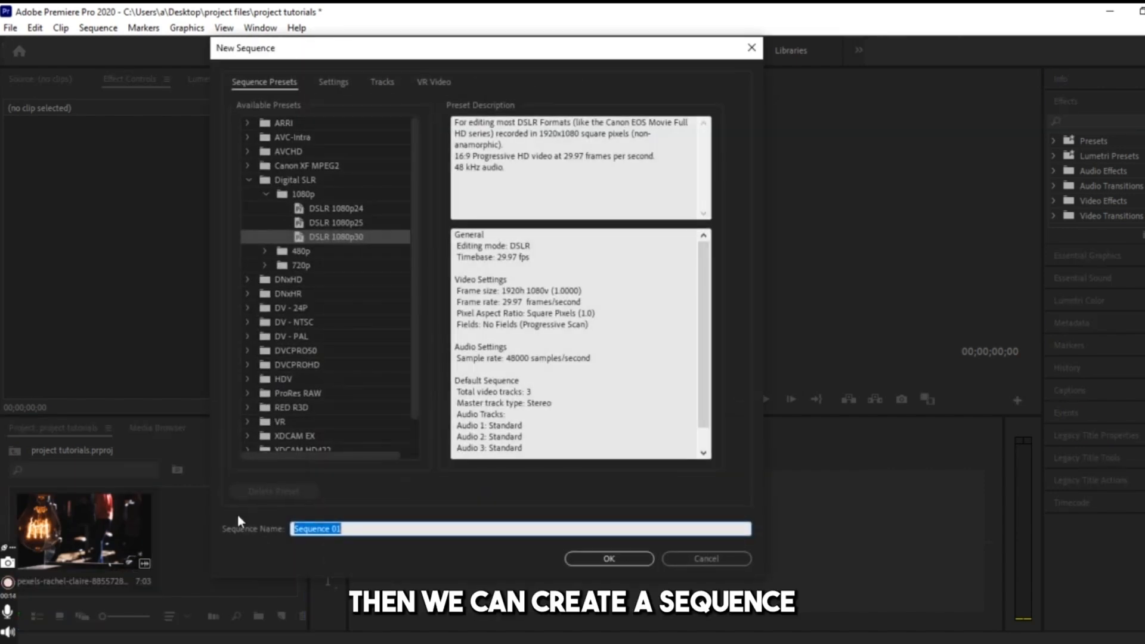
pyautogui.click(331, 83)
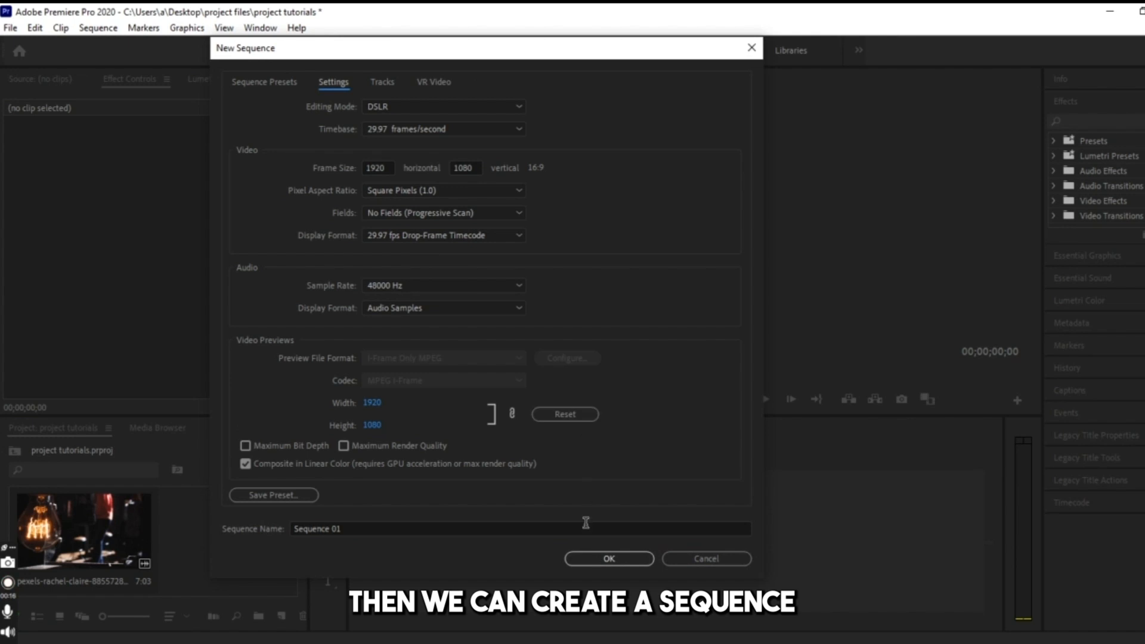
pyautogui.click(601, 559)
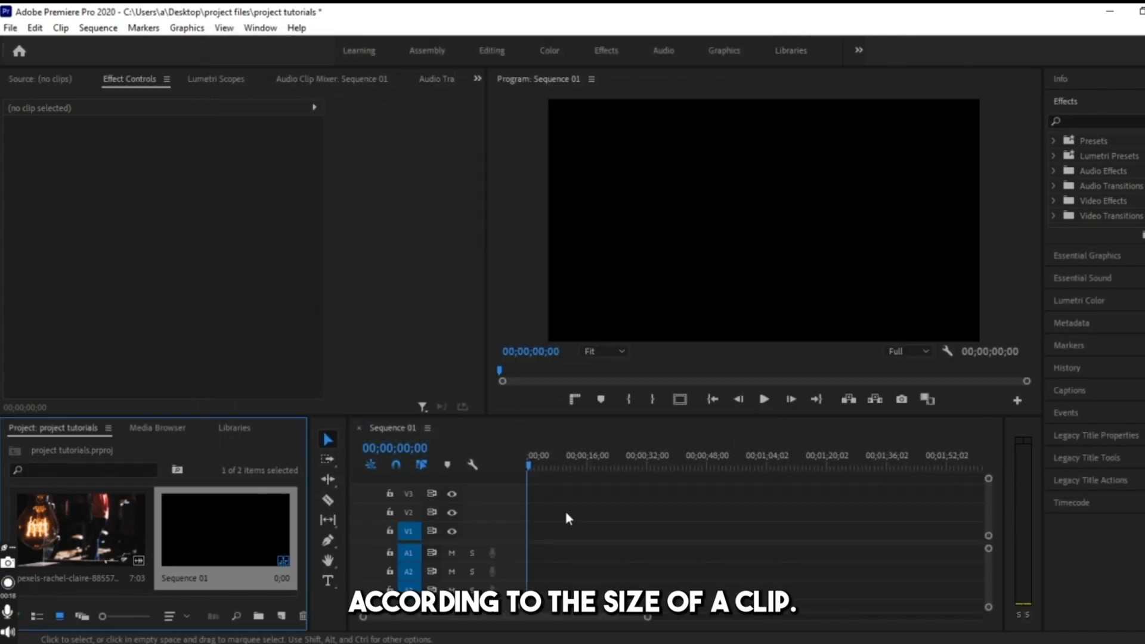
# - Place the light bulb clip at the start of video track V1 and render and play the sequence preview
pyautogui.moveTo(113, 529); pyautogui.dragTo(547, 533)
pyautogui.click(714, 364)
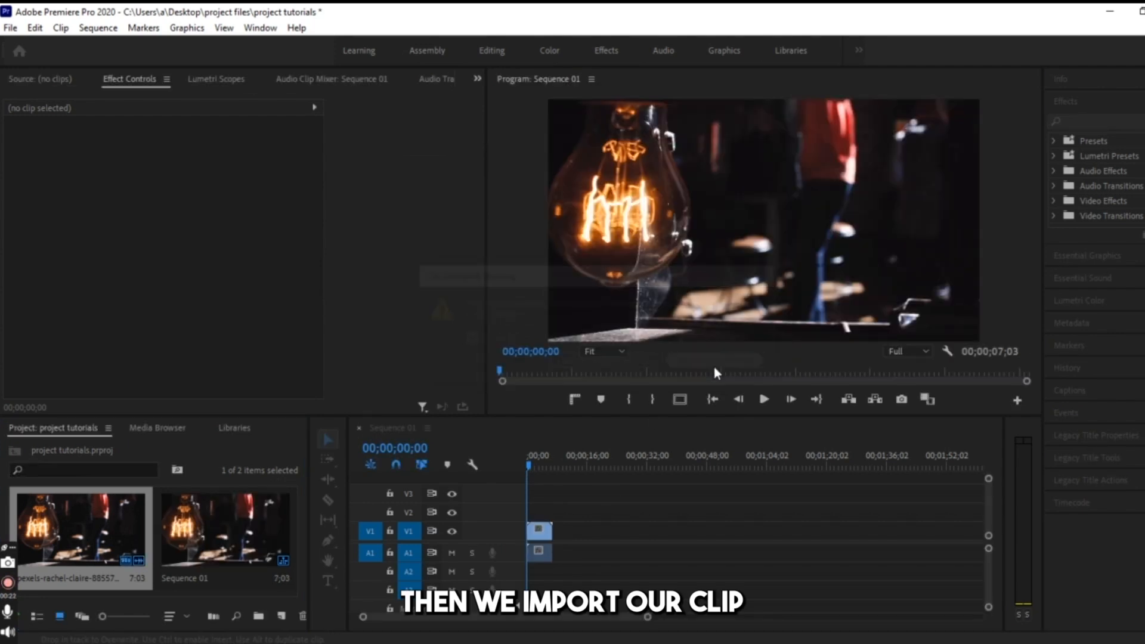
pyautogui.moveTo(647, 617); pyautogui.dragTo(431, 618)
pyautogui.moveTo(533, 456); pyautogui.dragTo(531, 493)
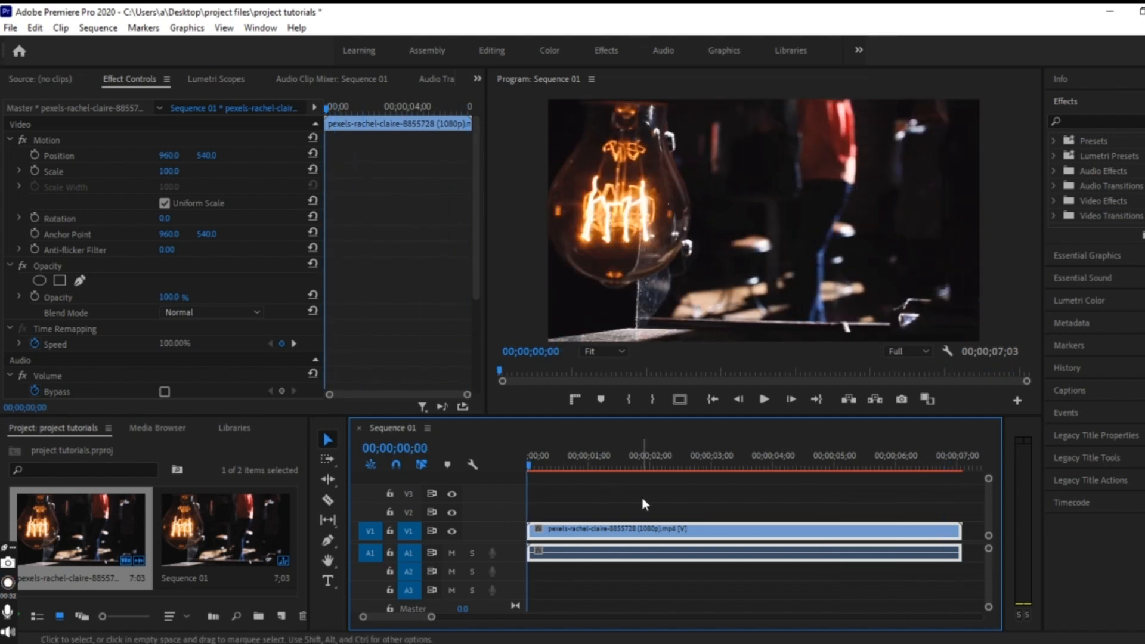
pyautogui.press('Return')
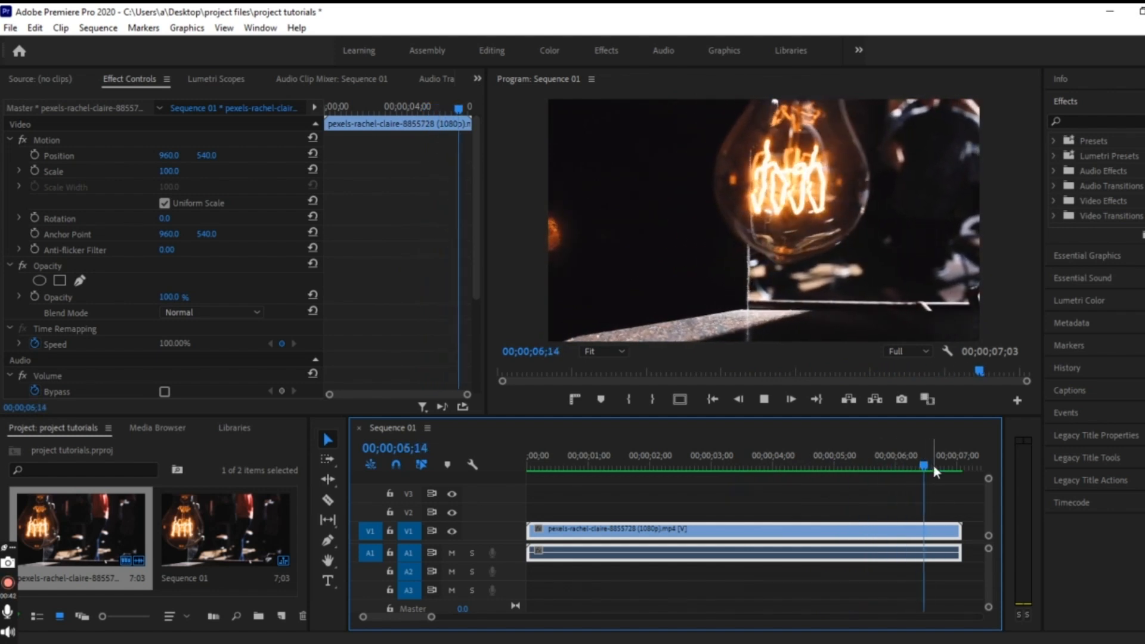
pyautogui.moveTo(931, 465); pyautogui.dragTo(456, 535)
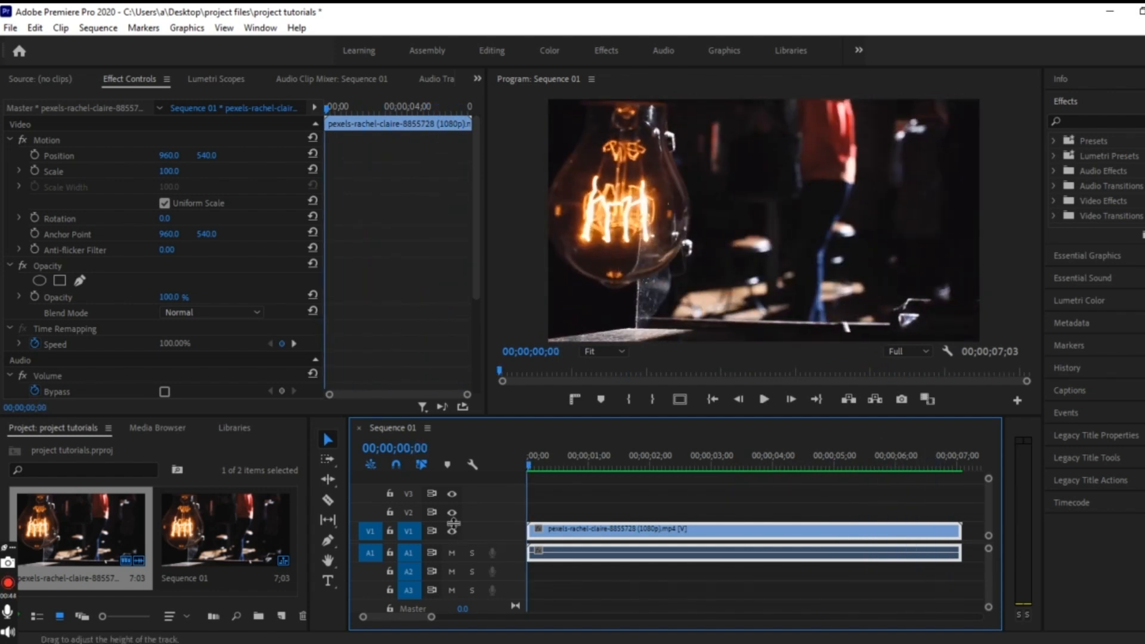
# - Add the text "LIGHT BULB" in the lower part of the frame and extend its graphic to the end of the clip
pyautogui.click(327, 581)
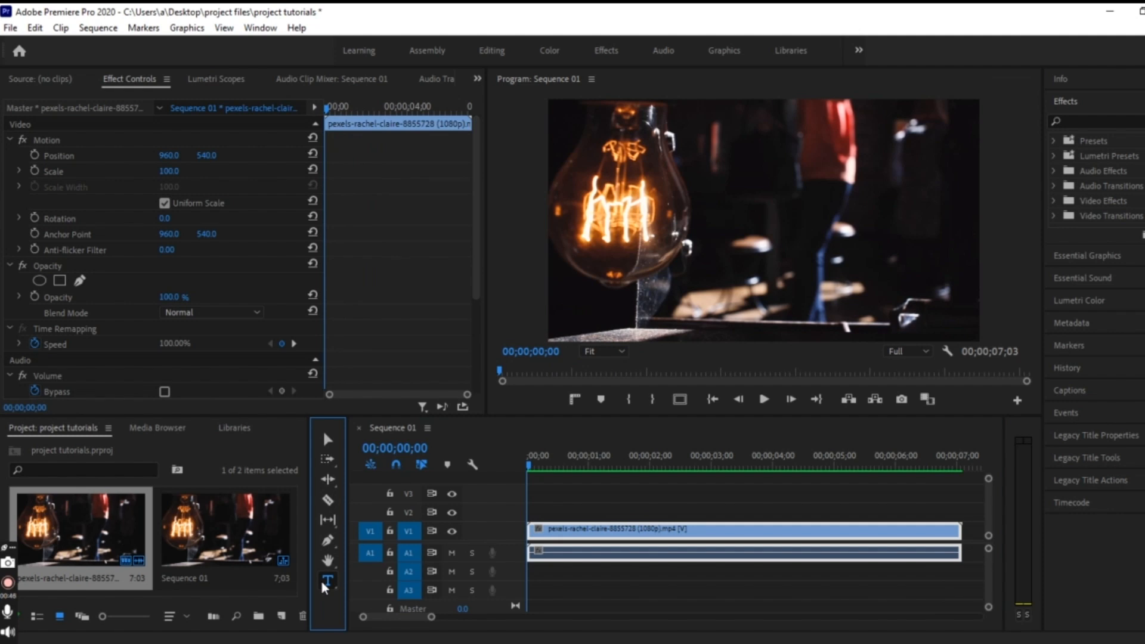
pyautogui.click(588, 499)
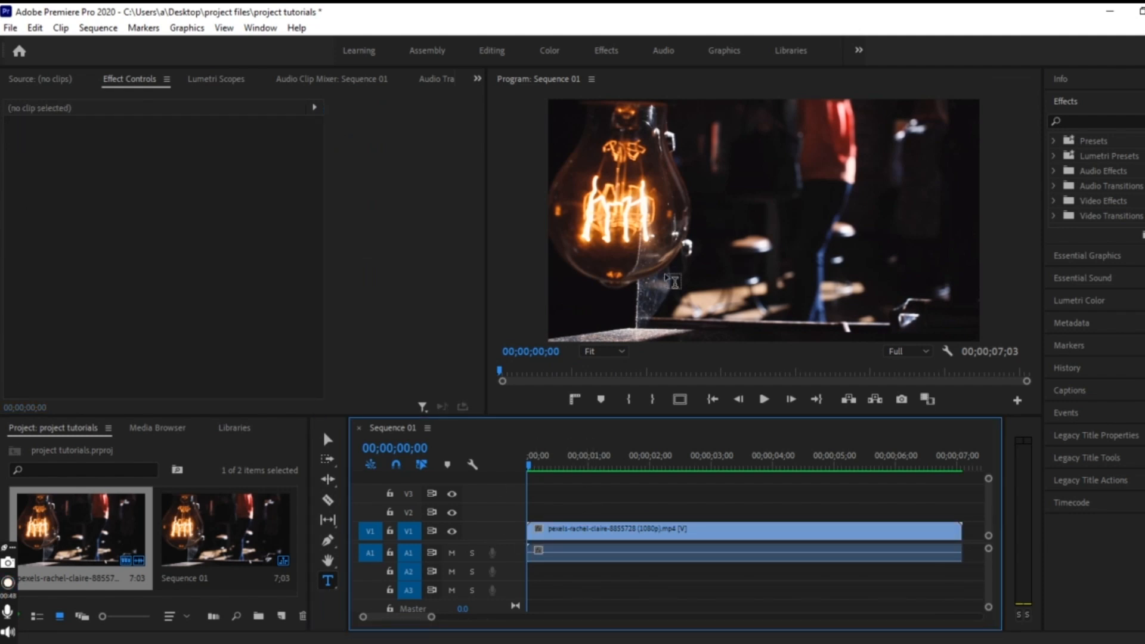
pyautogui.click(642, 305)
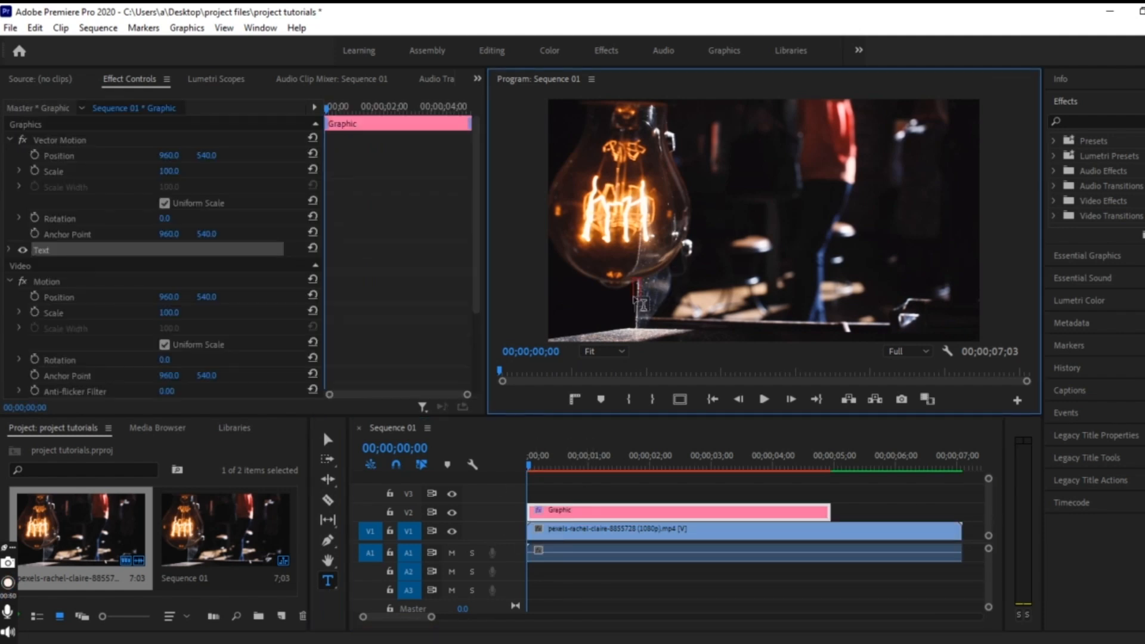
pyautogui.write('LIG')
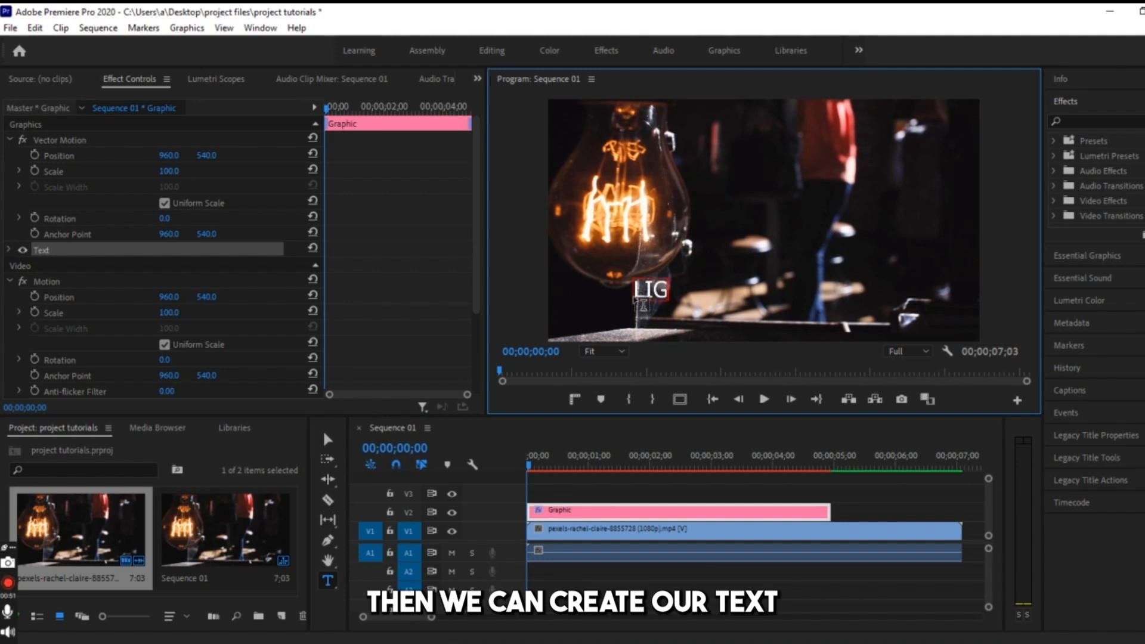
pyautogui.write('HT BULB')
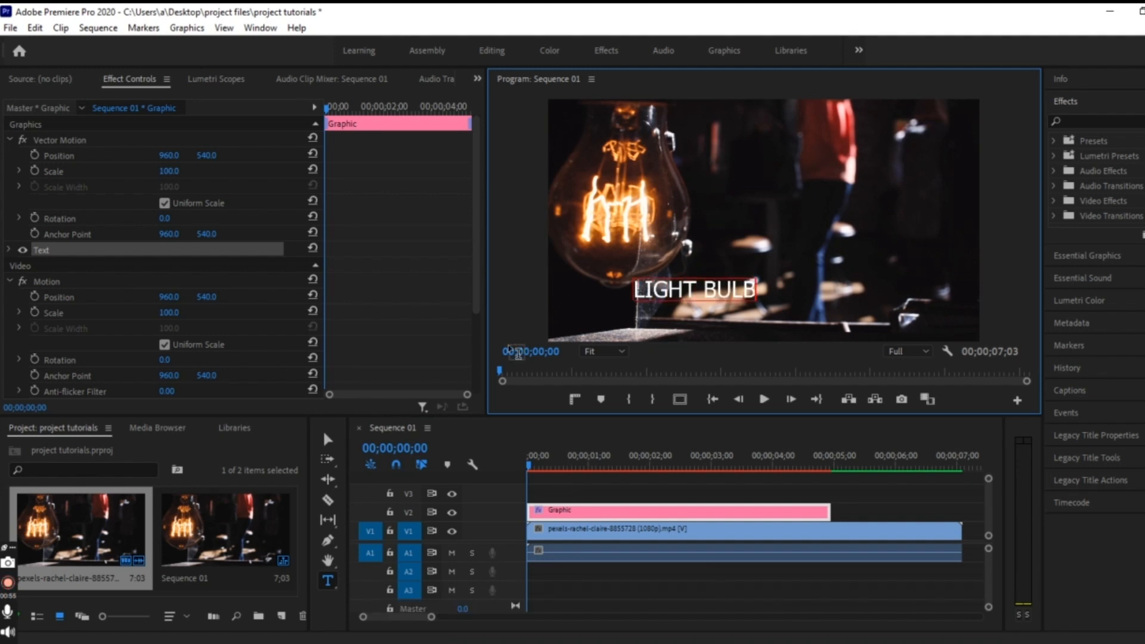
pyautogui.click(328, 440)
pyautogui.moveTo(825, 508); pyautogui.dragTo(962, 510)
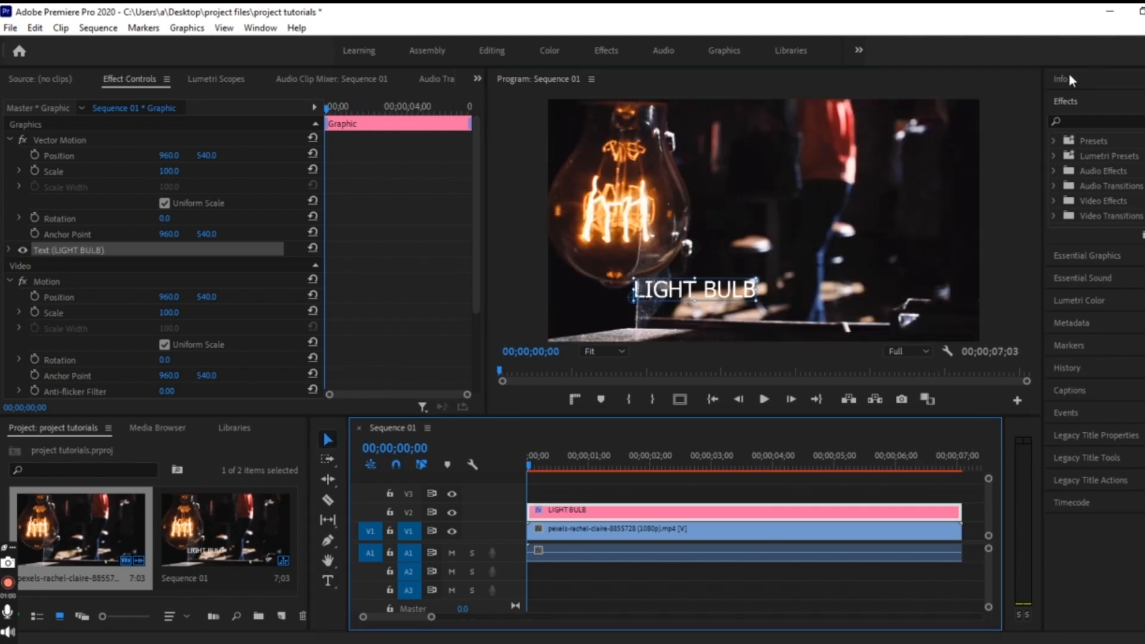
# - Show the text's Essential Graphics properties and shift LIGHT BULB horizontally to an X position of 688.0
pyautogui.click(1065, 101)
pyautogui.click(1075, 127)
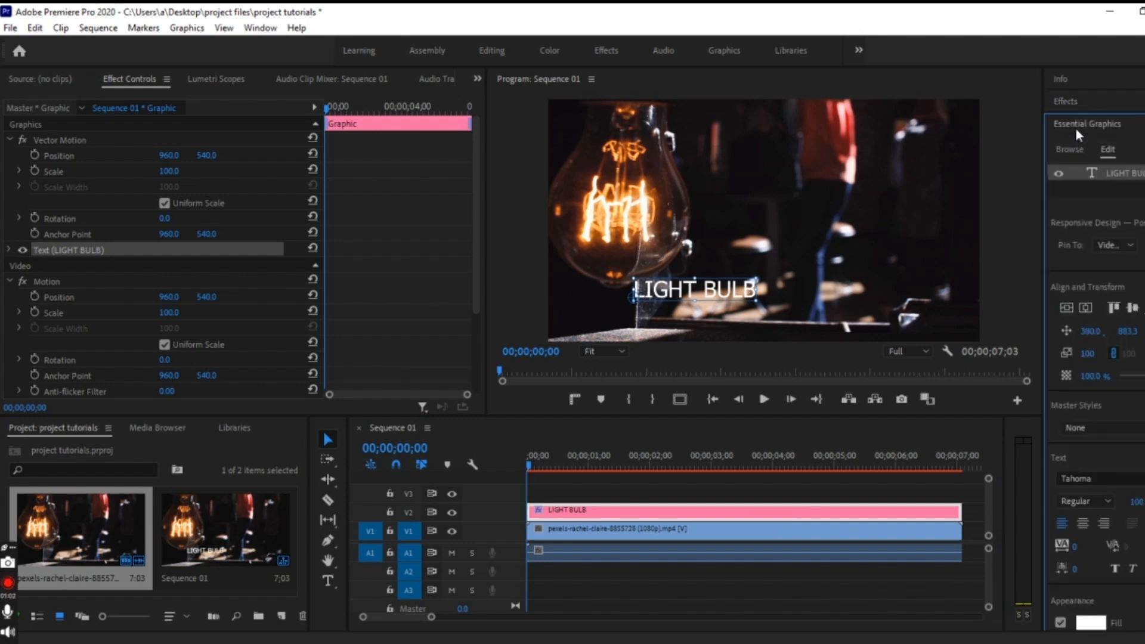
pyautogui.moveTo(1087, 330); pyautogui.dragTo(1087, 307)
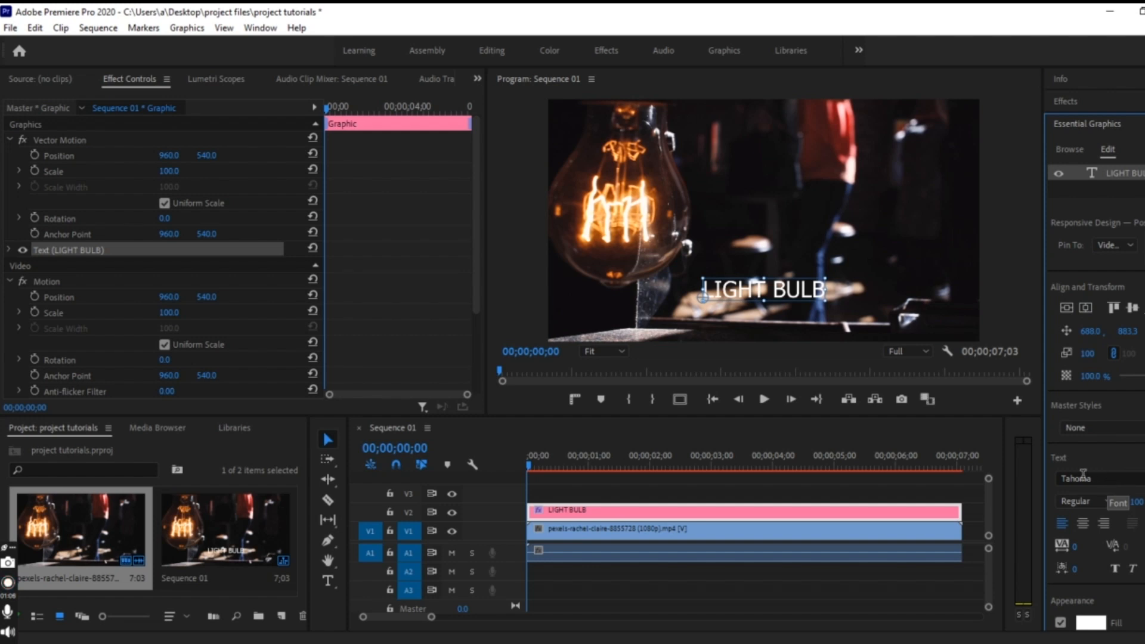
# - Set the font of the LIGHT BULB text to Freshman
pyautogui.click(1105, 478)
pyautogui.scroll(15, 1035, 331)
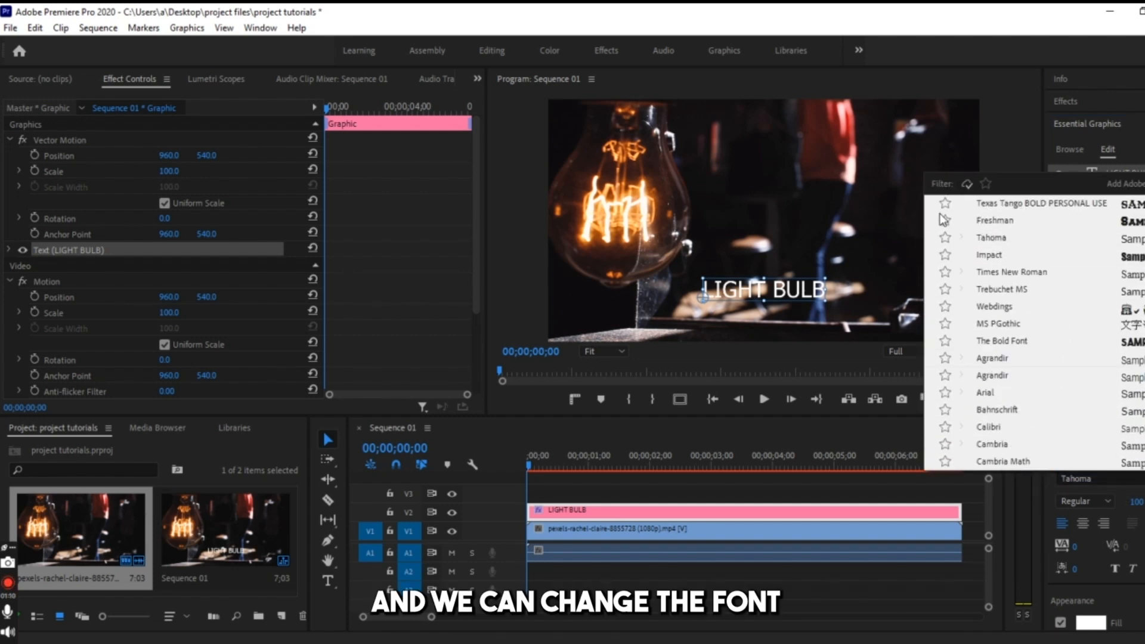
pyautogui.click(997, 219)
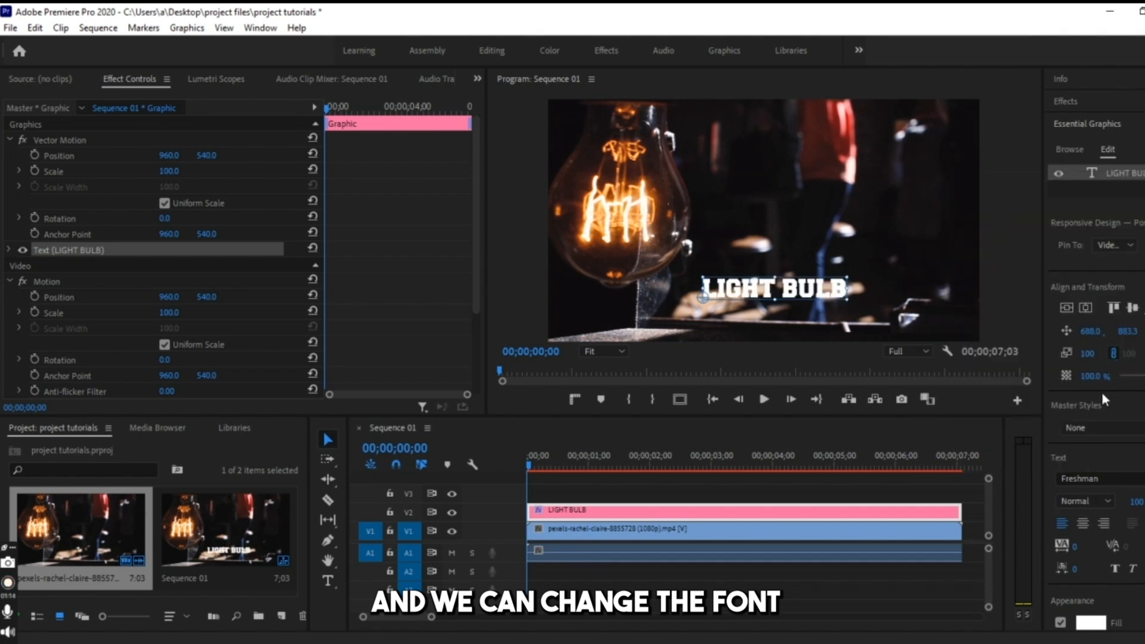
# - Set the LIGHT BULB text to the Agrandir font in the Grand Heavy style
pyautogui.click(1122, 480)
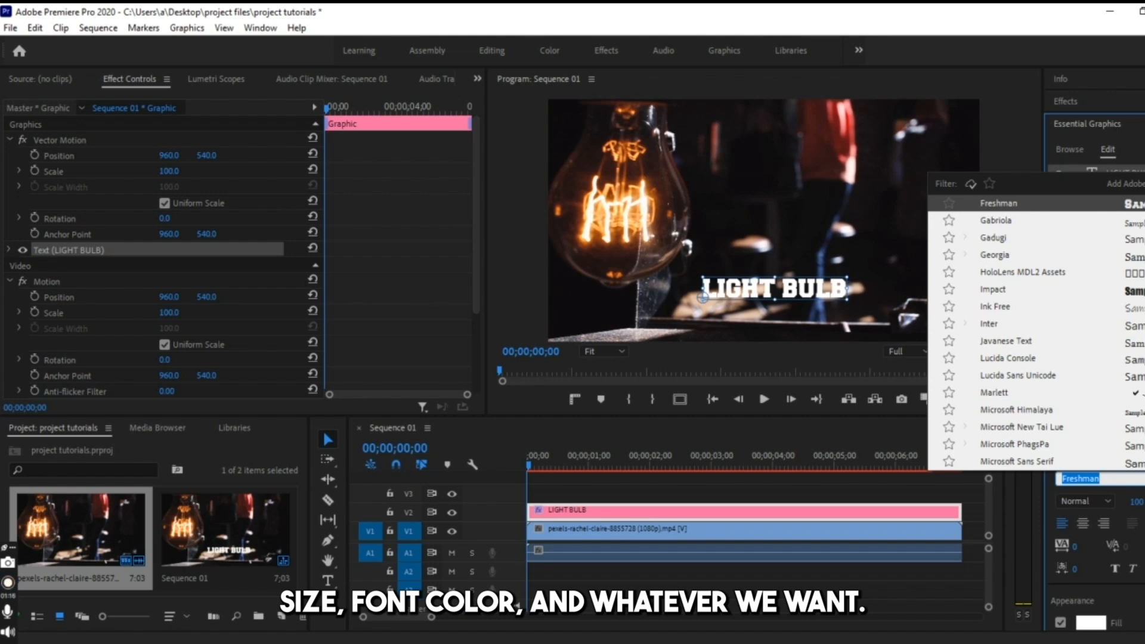
pyautogui.scroll(15, 1026, 334)
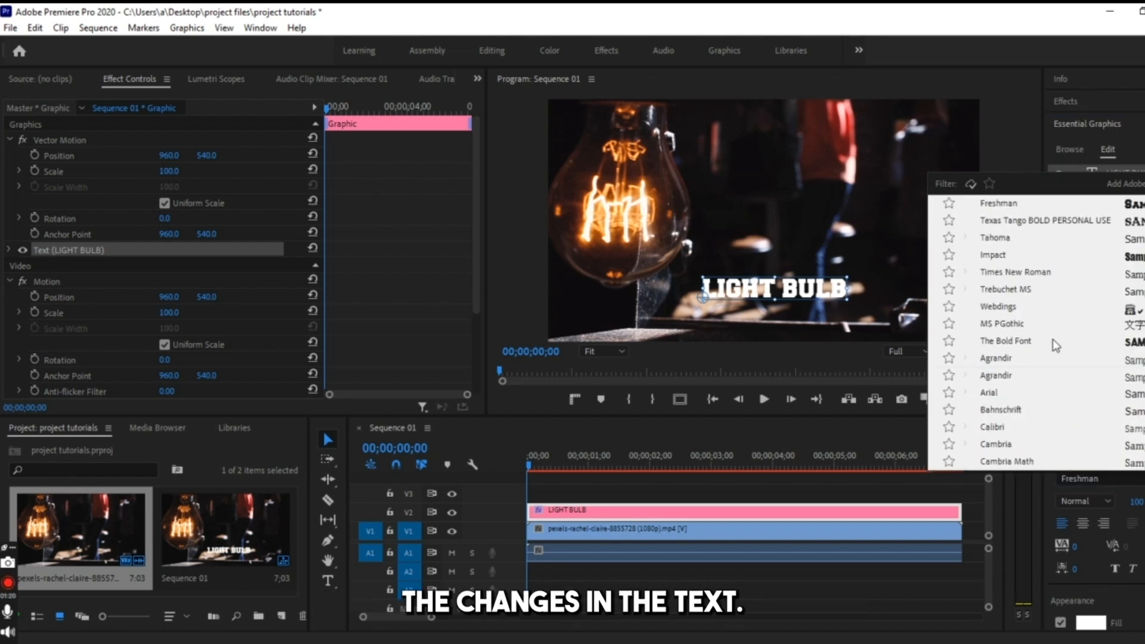
pyautogui.click(1023, 357)
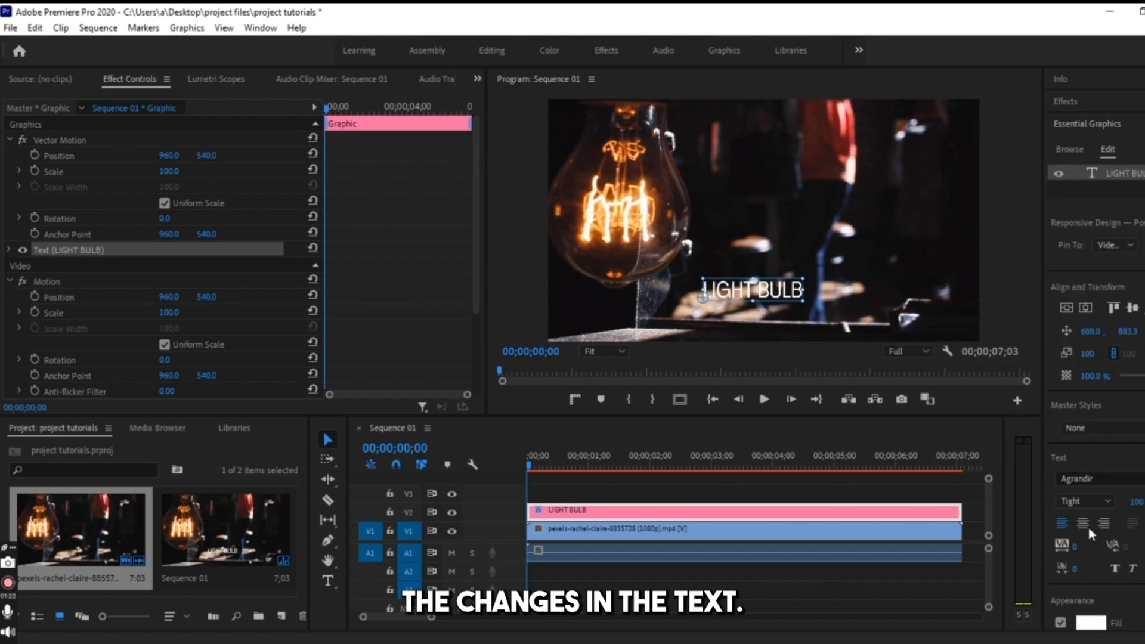
pyautogui.click(1087, 502)
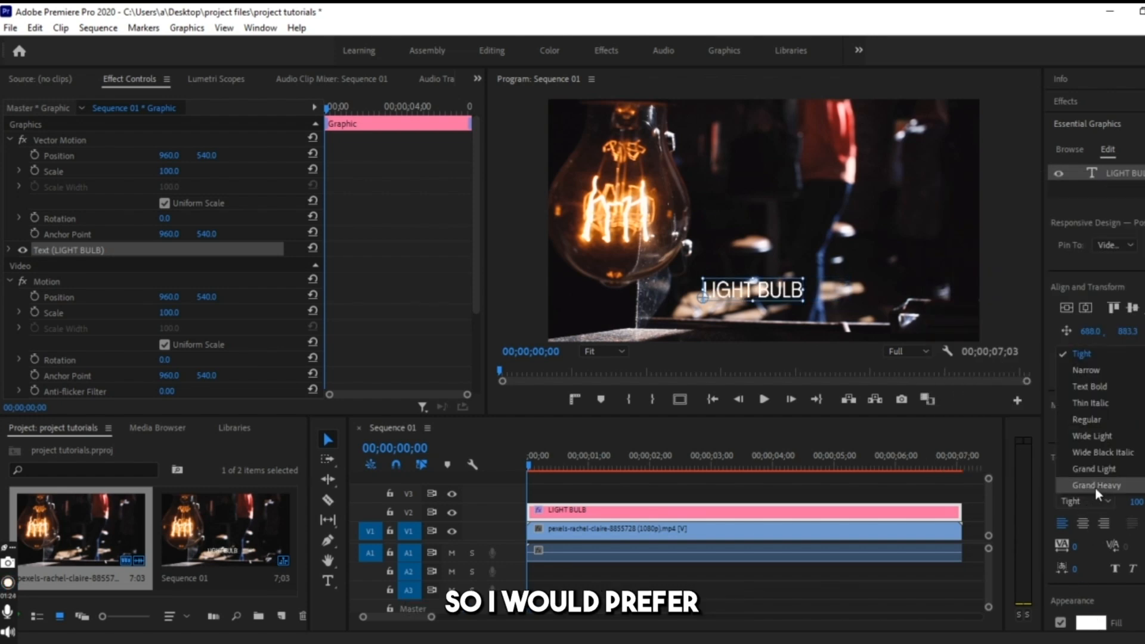
pyautogui.click(1094, 487)
# - Centre the LIGHT BULB text horizontally in the frame and set its vertical position to 972.3
pyautogui.click(1089, 306)
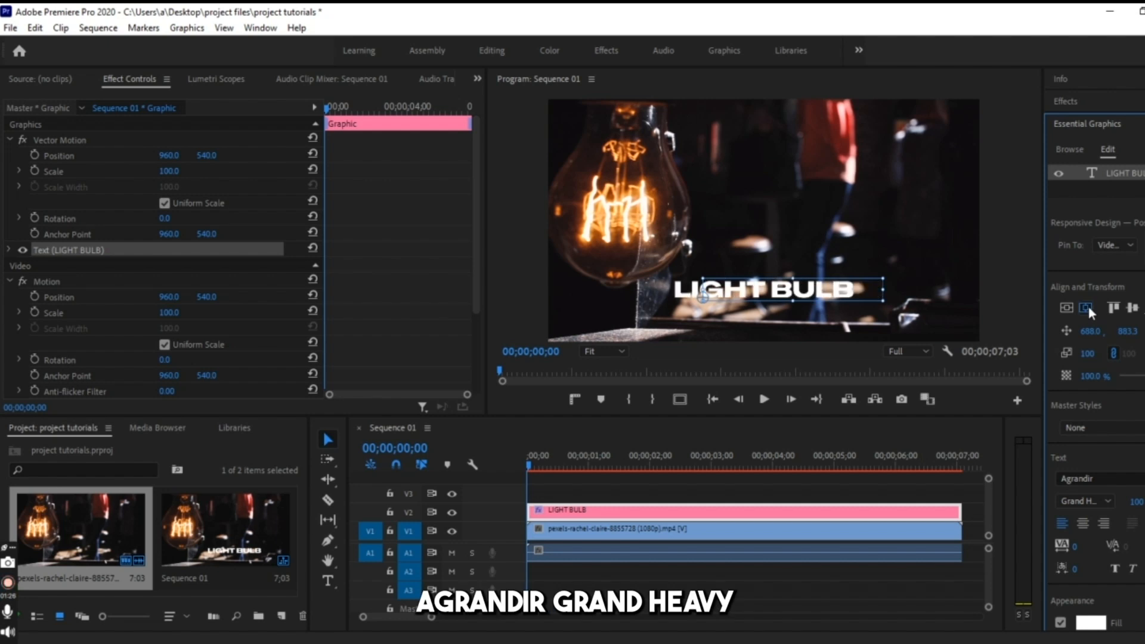
pyautogui.moveTo(1127, 331); pyautogui.dragTo(1134, 332)
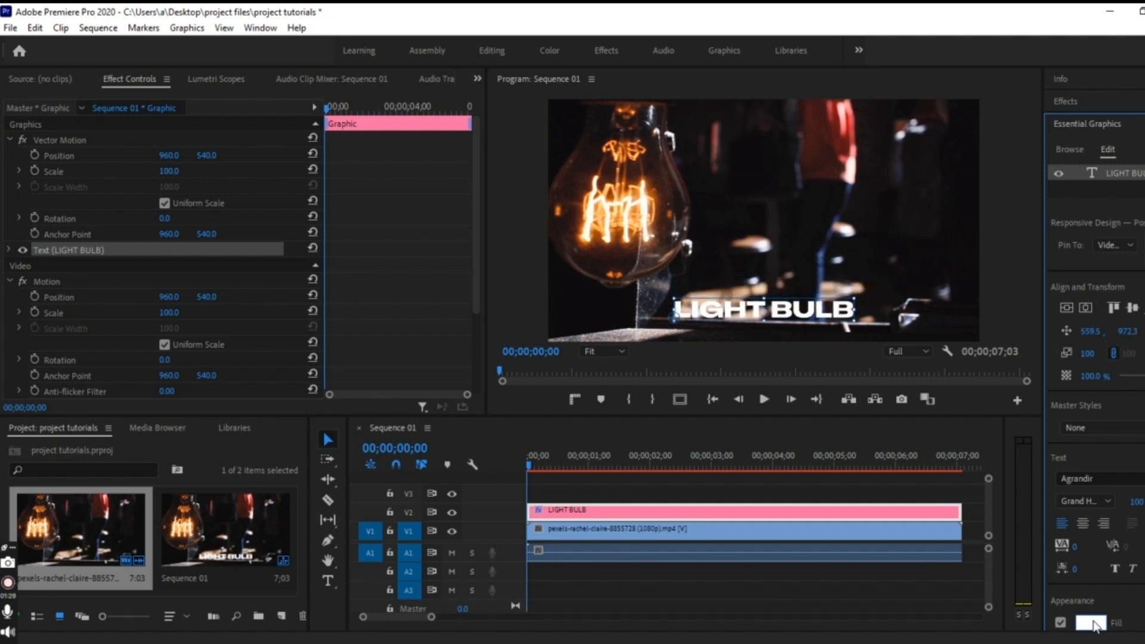
# - Change the fill colour of the LIGHT BULB text to orange FF7D1E
pyautogui.click(1091, 623)
pyautogui.click(447, 416)
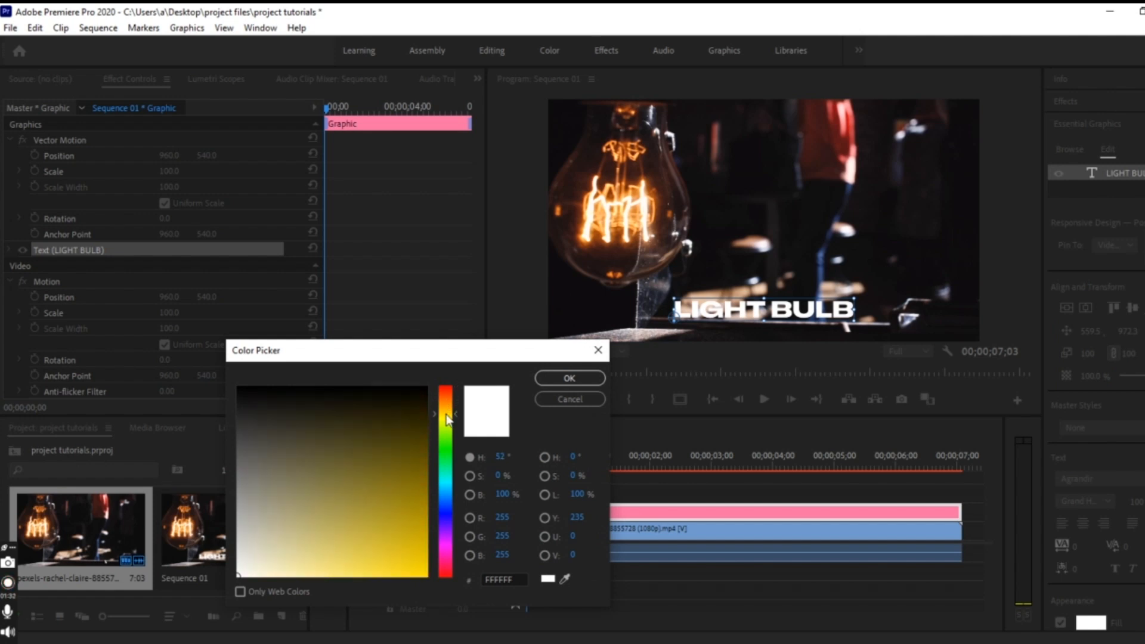
pyautogui.moveTo(447, 419); pyautogui.dragTo(448, 401)
pyautogui.moveTo(371, 486)
pyautogui.mouseDown()
pyautogui.moveTo(455, 623)
pyautogui.moveTo(445, 637)
pyautogui.moveTo(406, 642)
pyautogui.mouseUp()
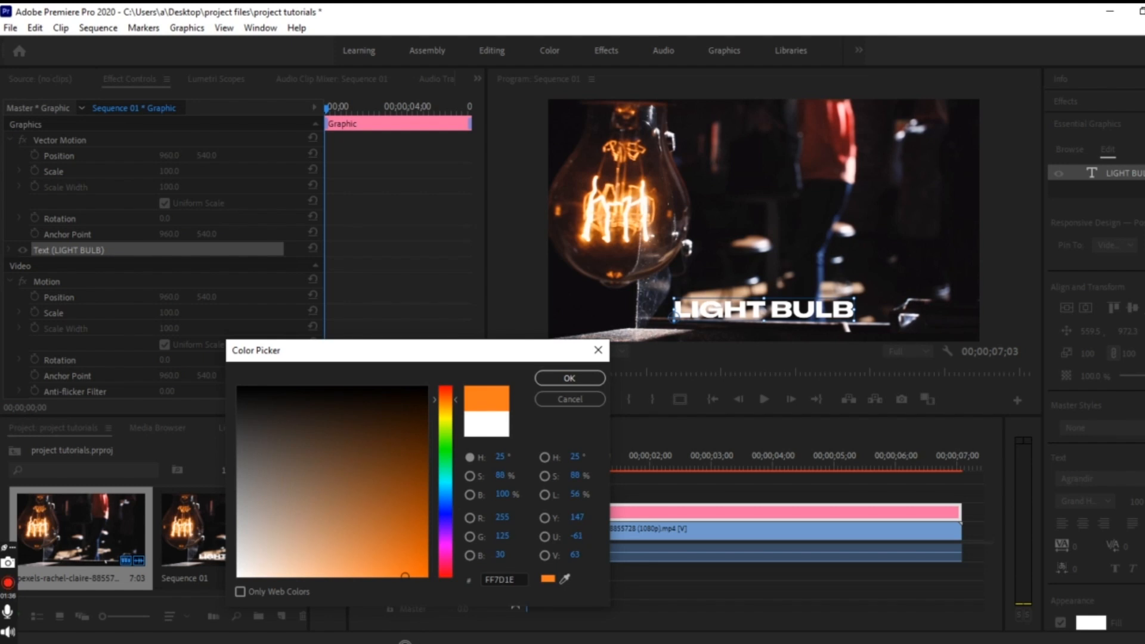
pyautogui.click(567, 378)
# - Add Vector Motion Position and Scale keyframes to the LIGHT BULB graphic at 00;00;00;15
pyautogui.click(629, 508)
pyautogui.moveTo(567, 464); pyautogui.dragTo(558, 464)
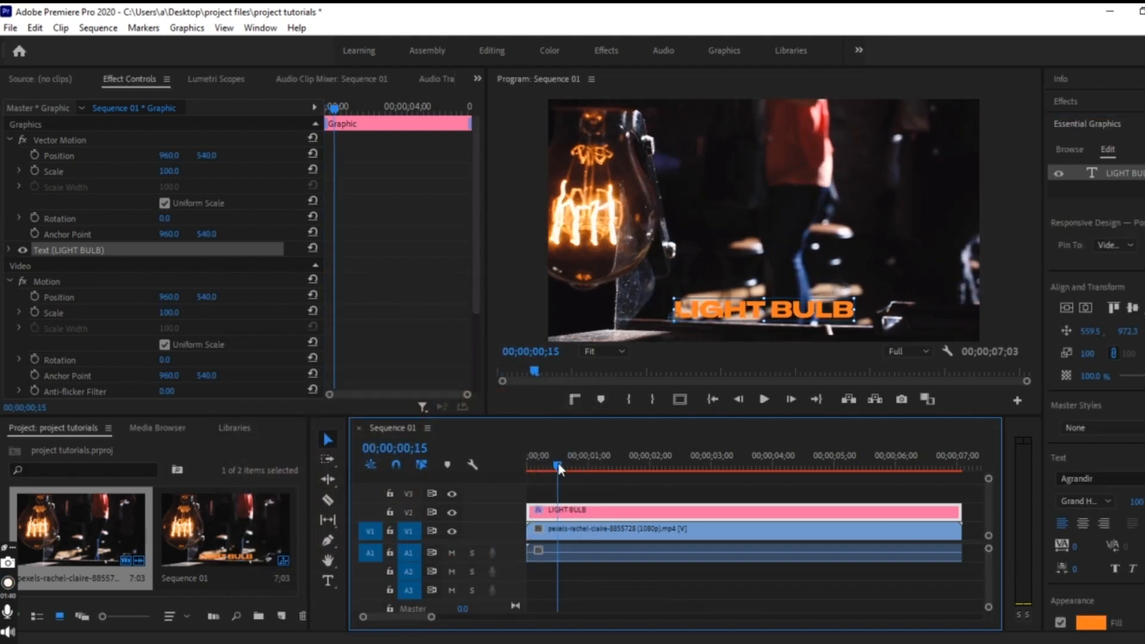
pyautogui.click(35, 156)
pyautogui.click(34, 171)
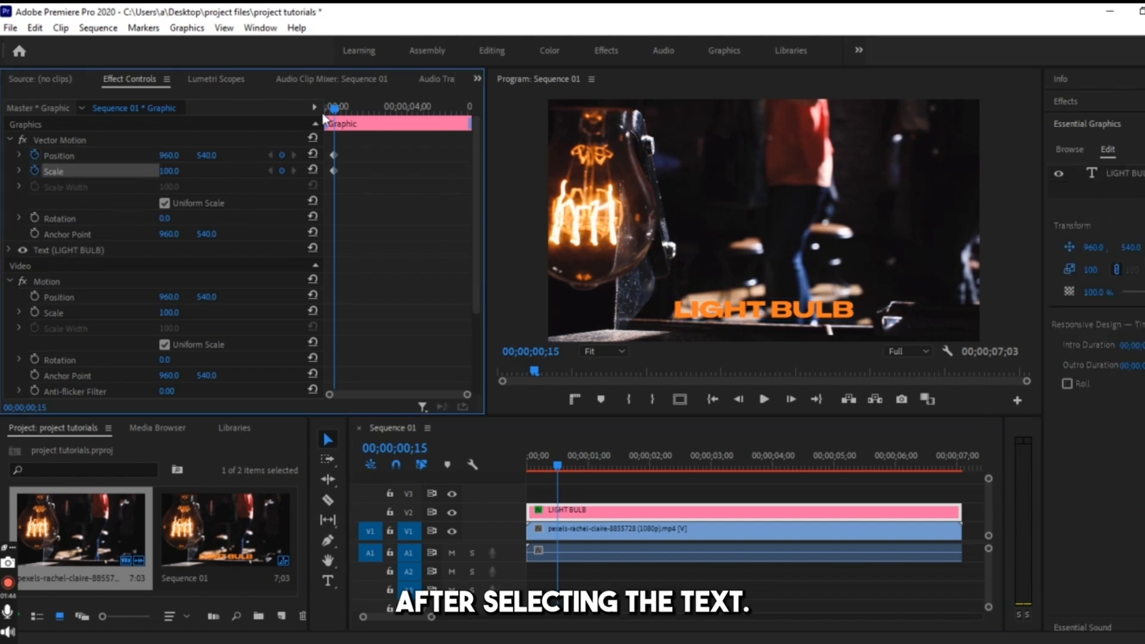
# - Shift the Position and Scale keyframes slightly later in time and return the playhead to 00;00;00;00
pyautogui.moveTo(345, 145); pyautogui.dragTo(339, 162)
pyautogui.click(340, 162)
pyautogui.click(328, 108)
pyautogui.moveTo(328, 108); pyautogui.dragTo(316, 118)
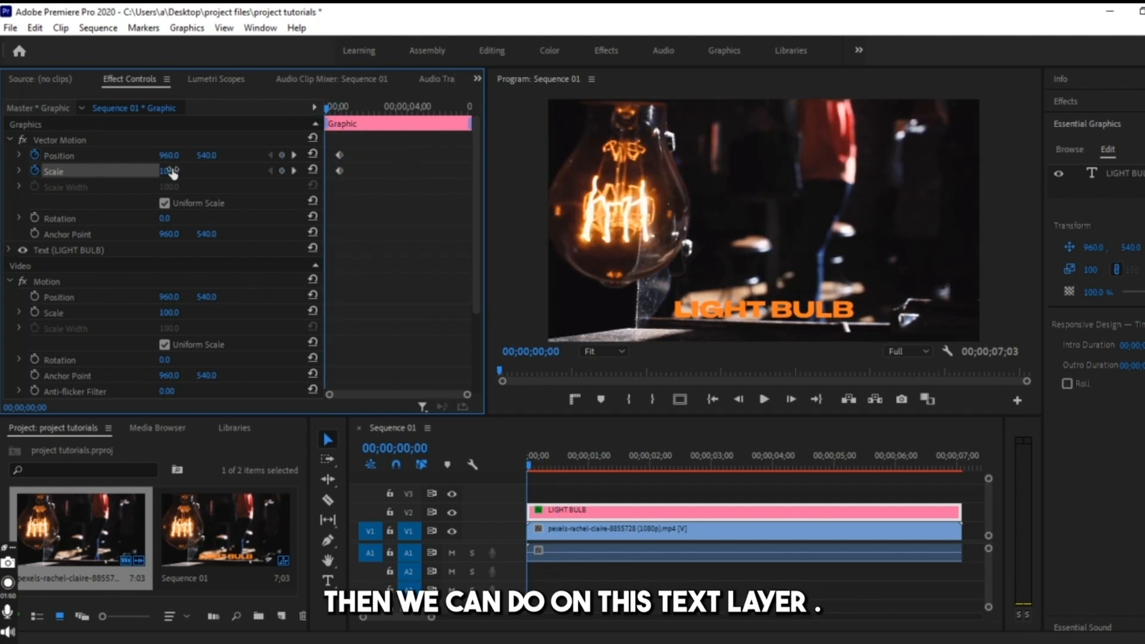
# - Try to move the graphic's anchor point from the frame centre down onto the LIGHT BULB lettering
pyautogui.click(60, 231)
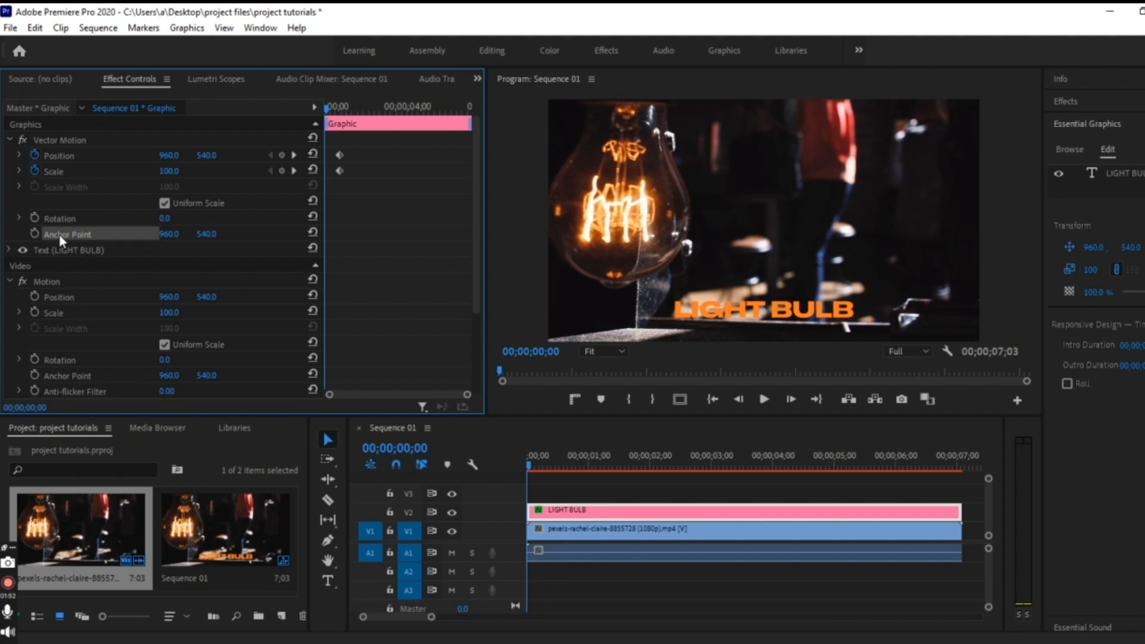
pyautogui.moveTo(765, 220); pyautogui.dragTo(766, 313)
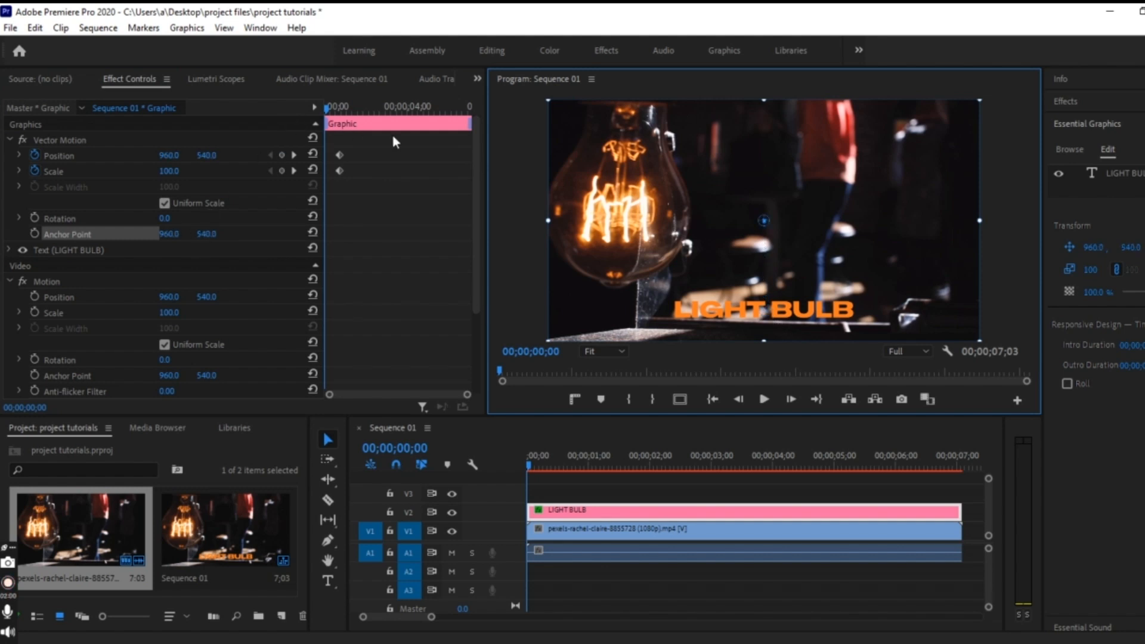
pyautogui.click(393, 175)
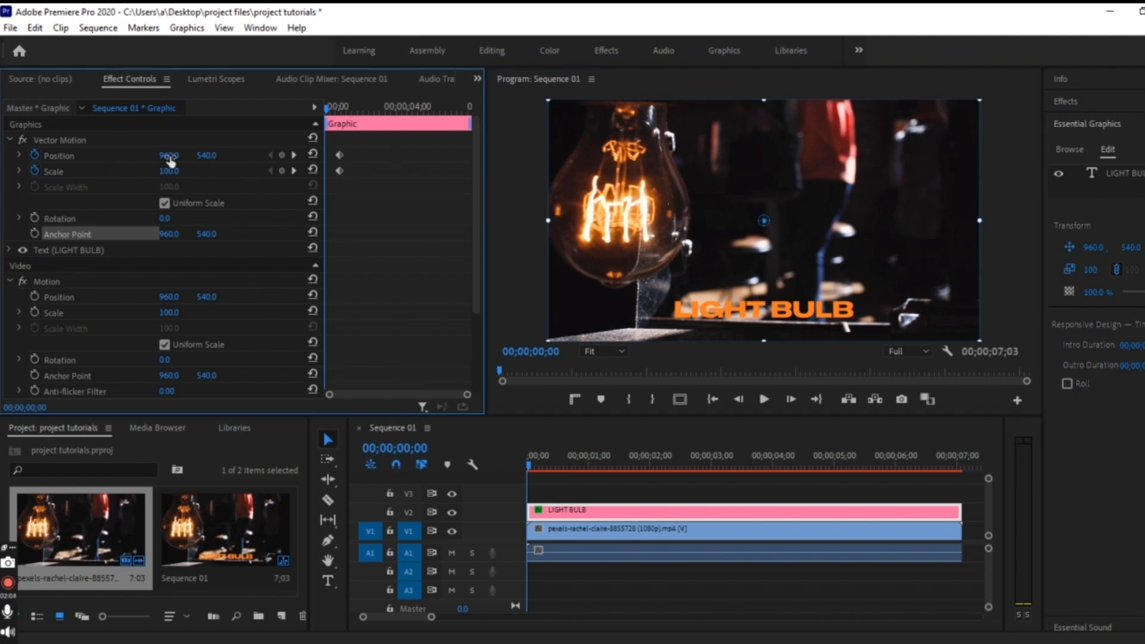
# - At the start of the graphic, keyframe the Vector Motion vertical position at 778.0 and the Scale at 65.0
pyautogui.moveTo(206, 156); pyautogui.dragTo(336, 156)
pyautogui.moveTo(169, 171); pyautogui.dragTo(218, 154)
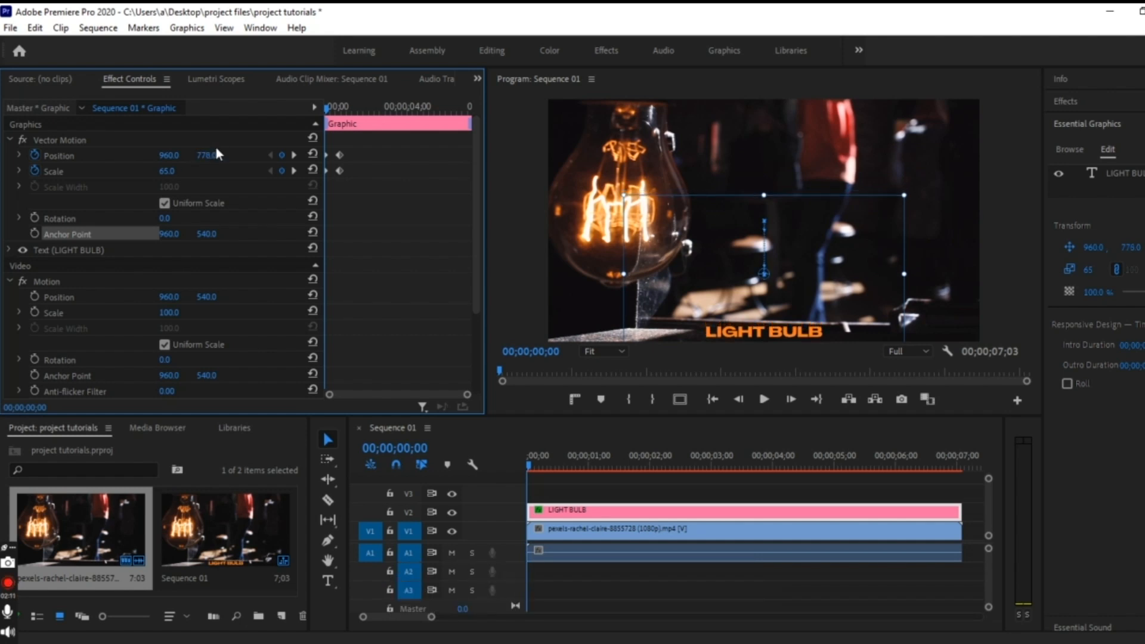
# - Select the end keyframes, expand the Position velocity graph and pull the end keyframe's handle towards the start to ease the motion
pyautogui.moveTo(370, 140); pyautogui.dragTo(304, 209)
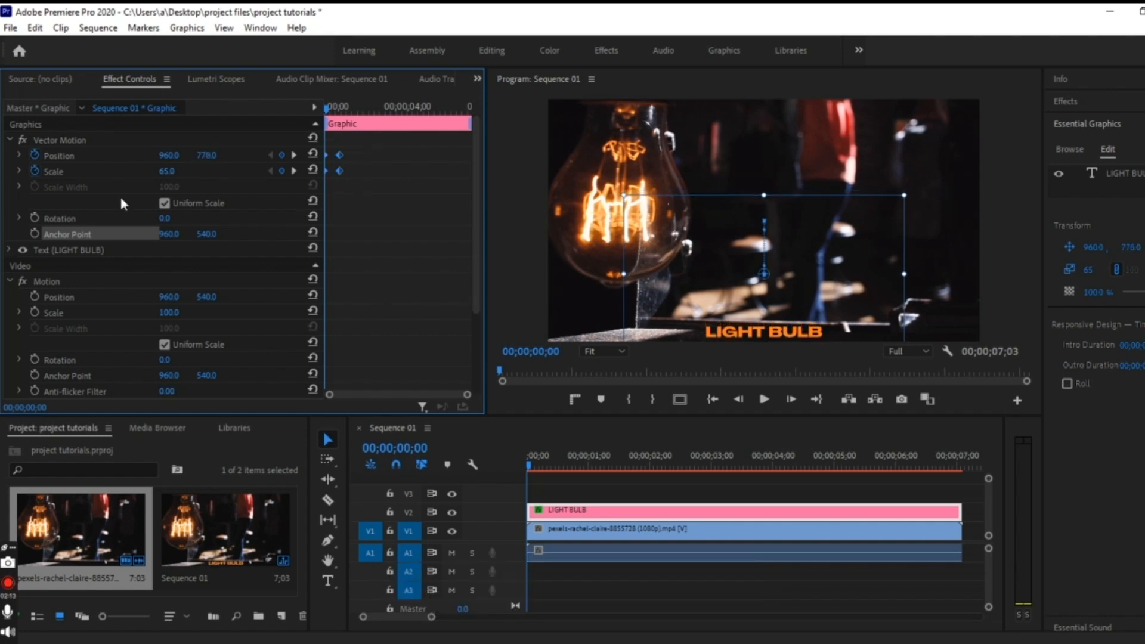
pyautogui.click(20, 156)
pyautogui.moveTo(335, 191); pyautogui.dragTo(316, 198)
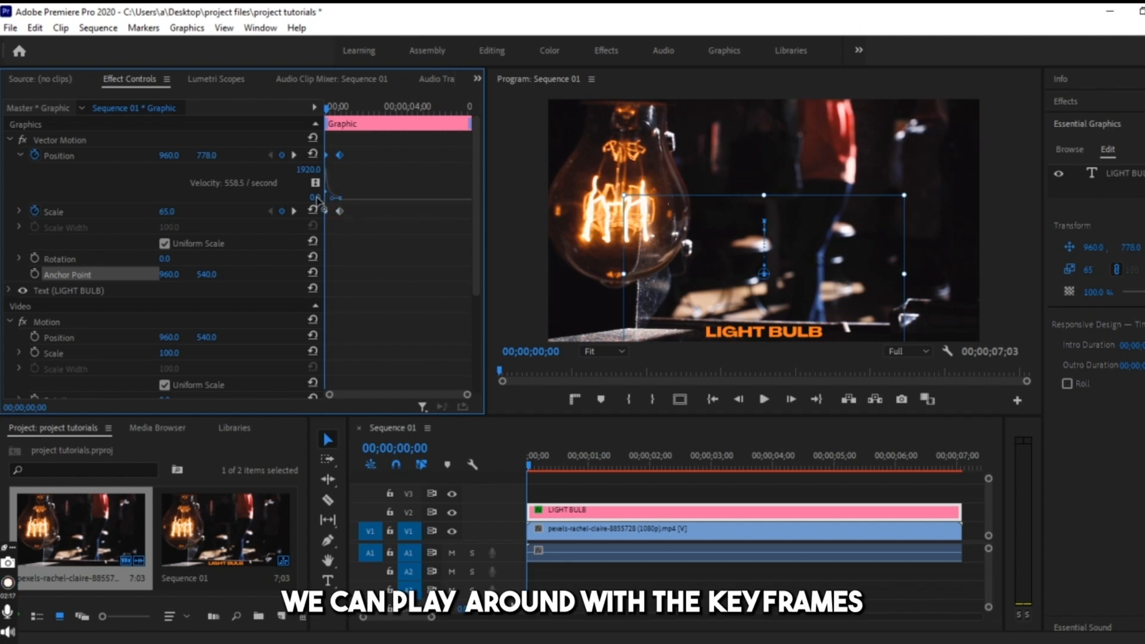
# - Expand the Scale velocity graph and pull the end keyframe's handle towards the start to ease the scaling
pyautogui.click(20, 211)
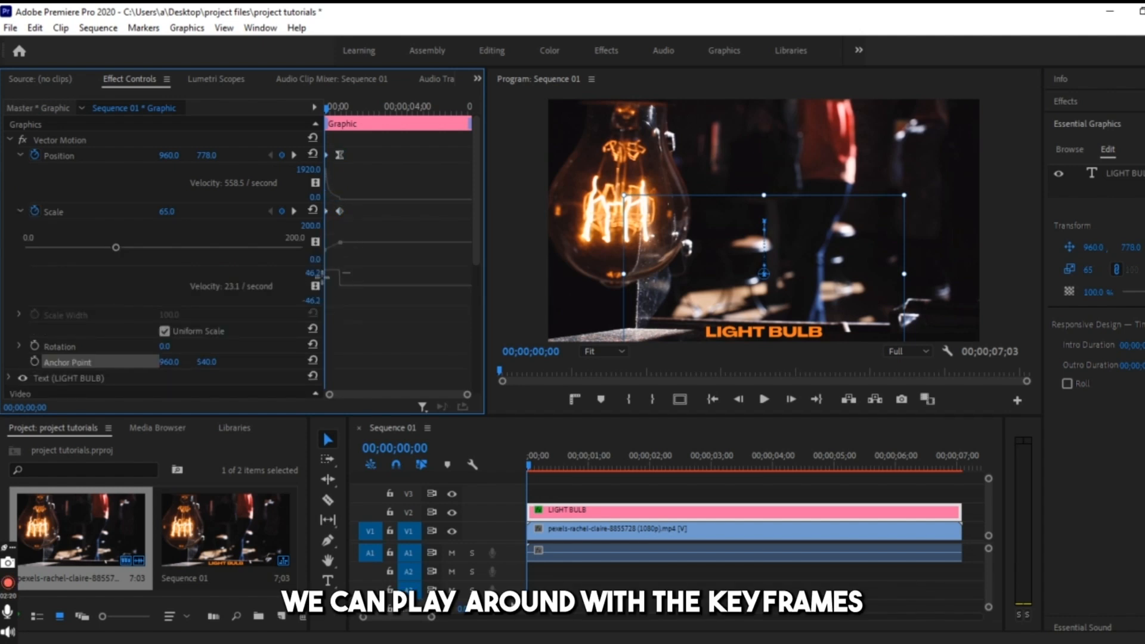
pyautogui.click(338, 276)
pyautogui.moveTo(338, 276); pyautogui.dragTo(320, 291)
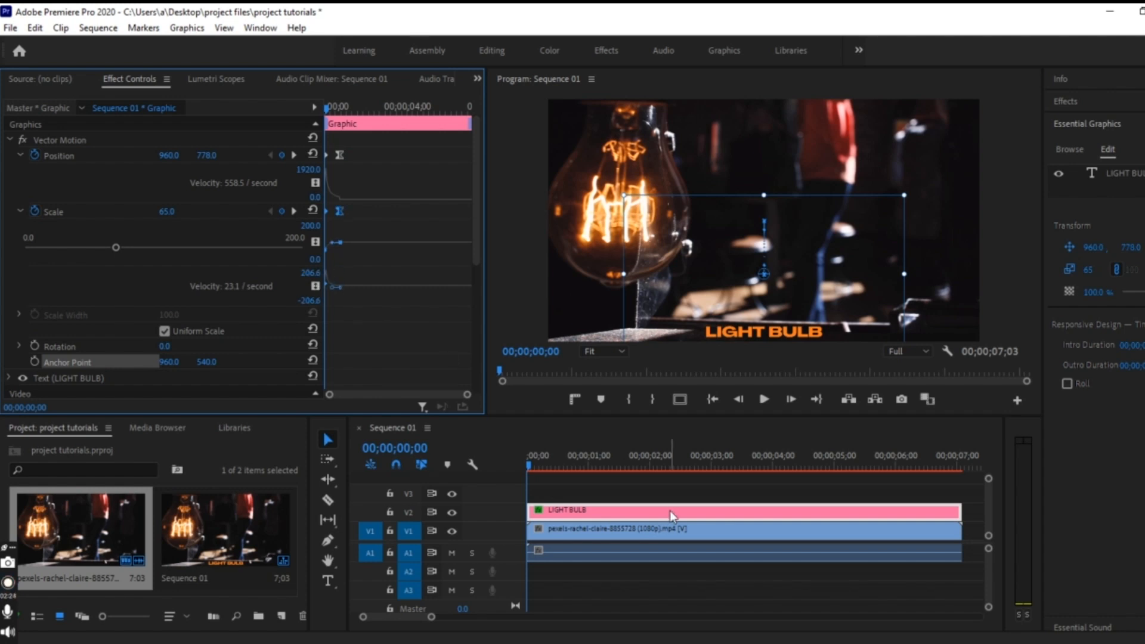
# - Render the sequence previews, play the title animation from the start and move the playhead to 00;00;01;04
pyautogui.press('Return')
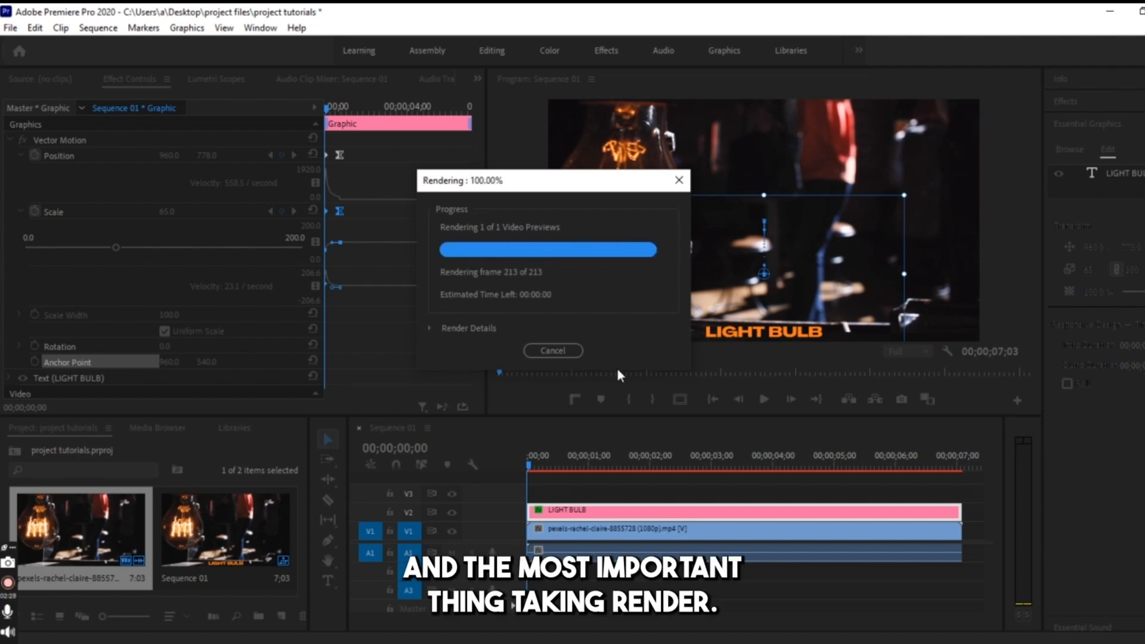
pyautogui.moveTo(572, 463); pyautogui.dragTo(504, 502)
pyautogui.press('space')
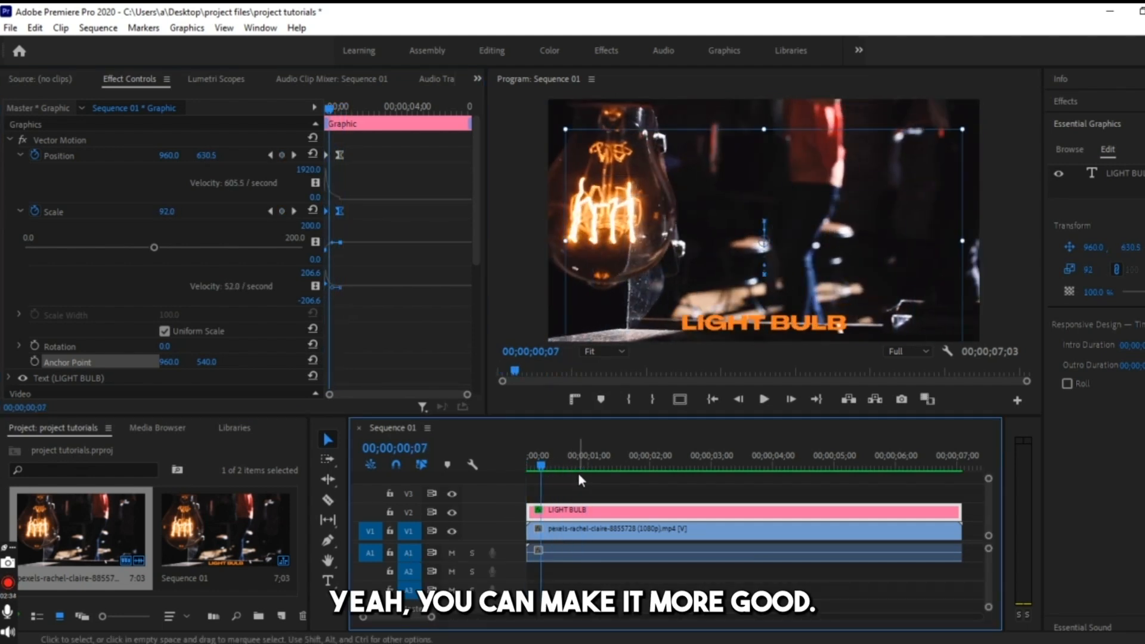
pyautogui.moveTo(594, 463)
pyautogui.mouseDown()
pyautogui.moveTo(488, 516)
pyautogui.moveTo(599, 463)
pyautogui.mouseUp()
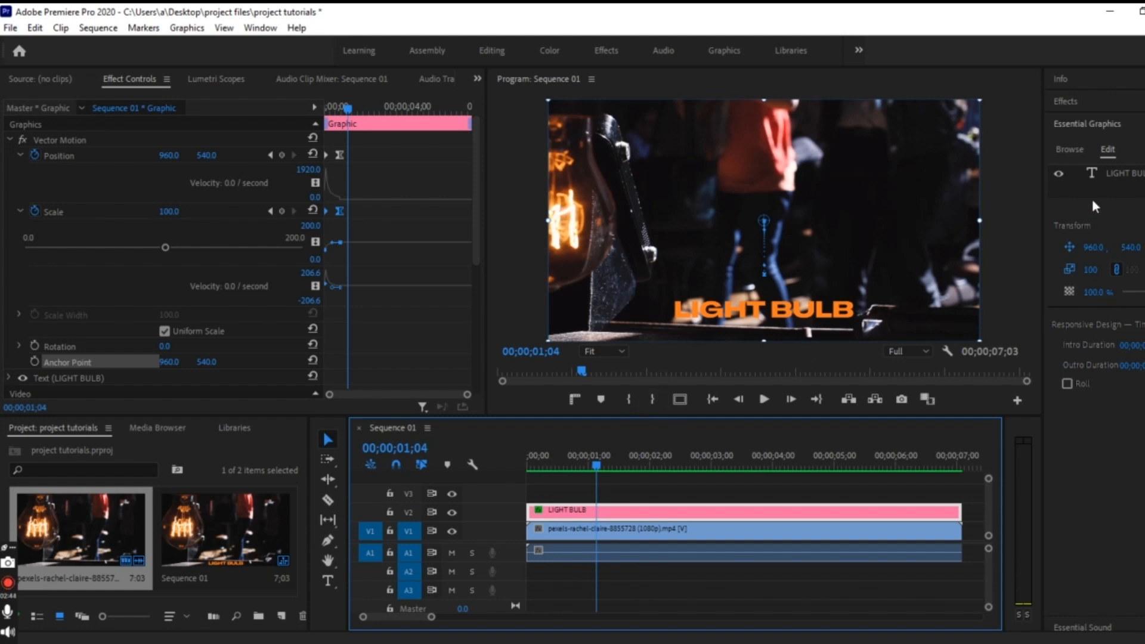
# - Duplicate the LIGHT BULB graphic from V2 onto track V3, aligned directly above the original
pyautogui.click(707, 482)
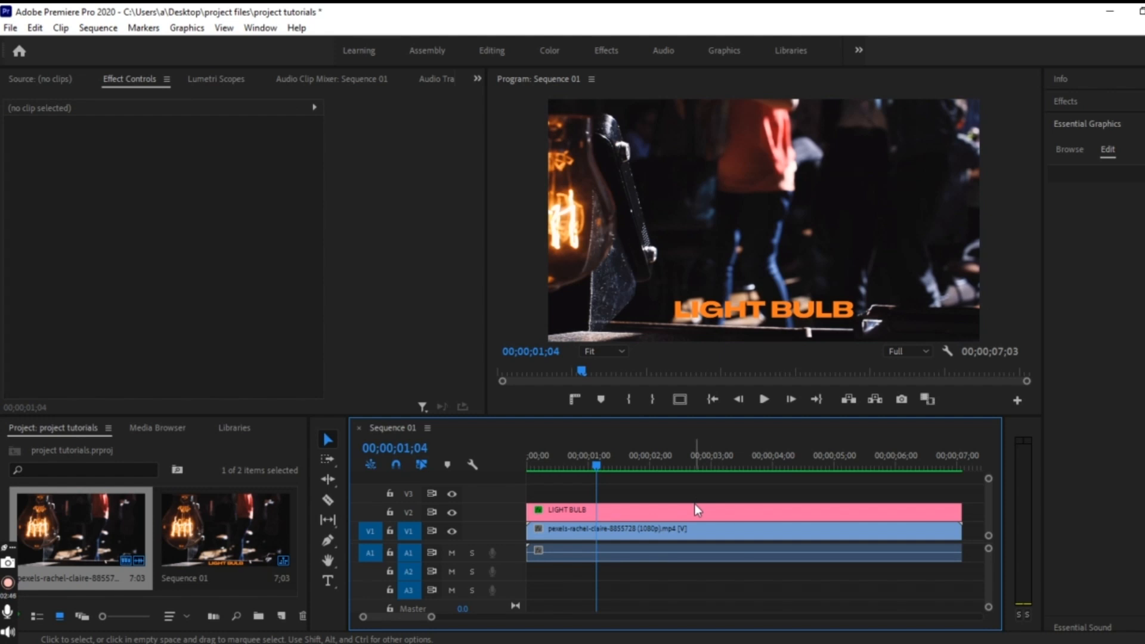
pyautogui.click(674, 513)
pyautogui.moveTo(673, 510); pyautogui.dragTo(679, 489)
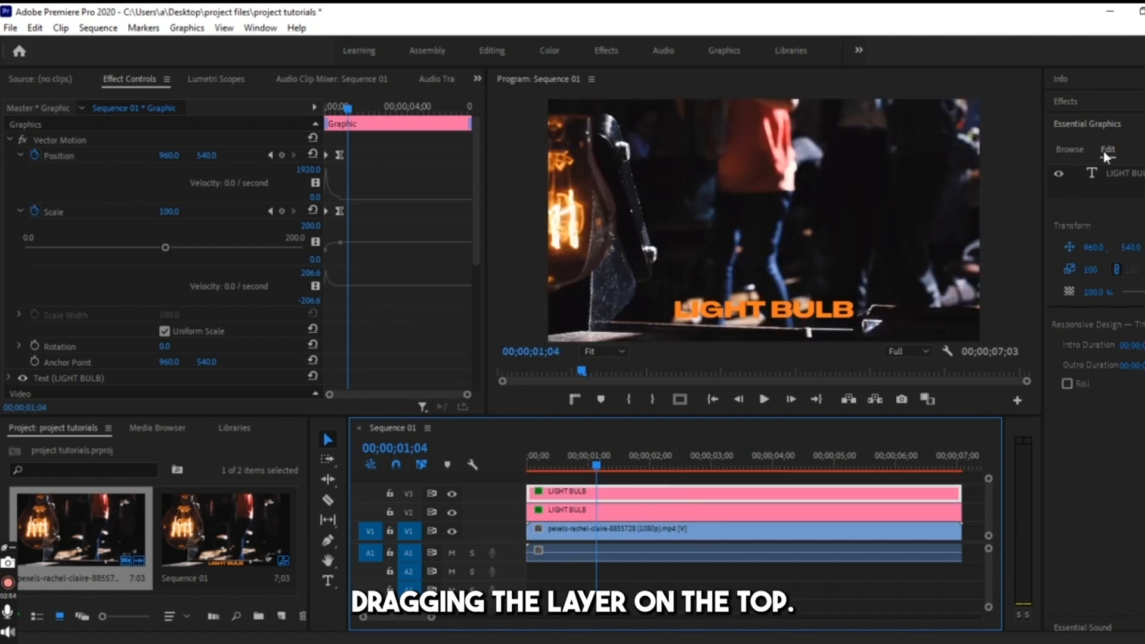
# - Find the Gaussian Blur effect, apply it to the LIGHT BULB graphic on V3 and set its Blurriness to 46.0
pyautogui.click(1066, 102)
pyautogui.click(1101, 121)
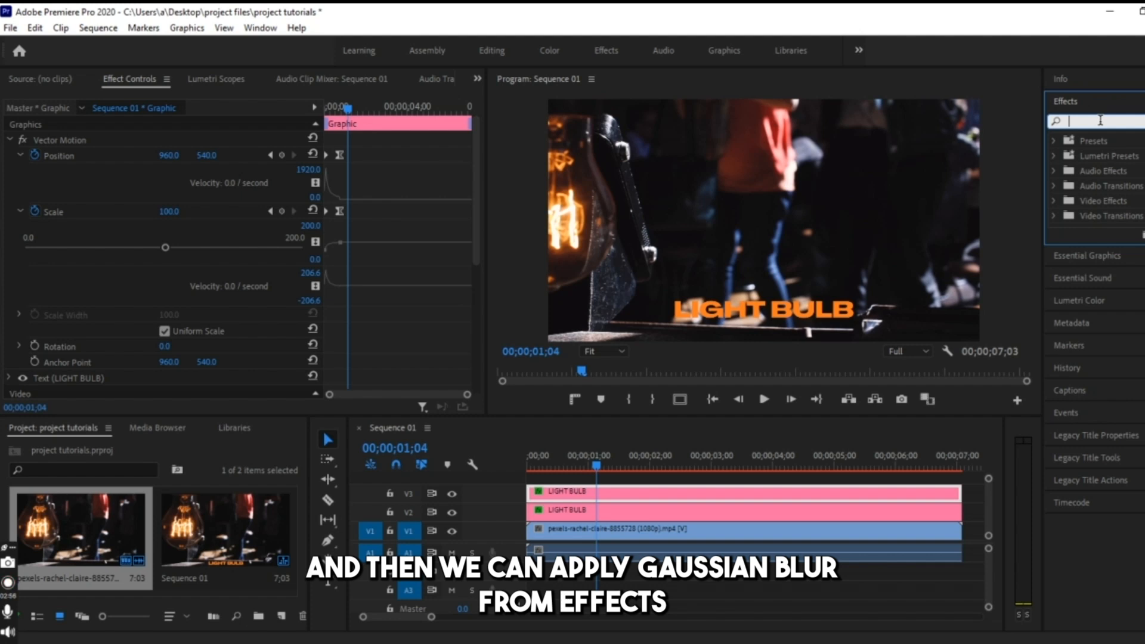
pyautogui.write('GAUS')
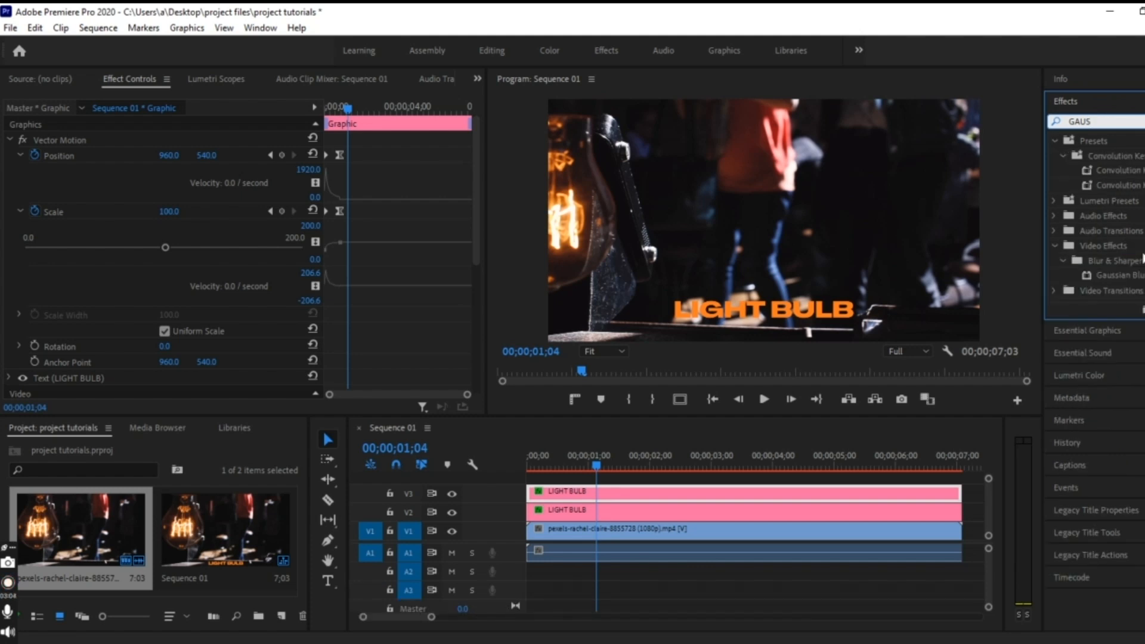
pyautogui.moveTo(1115, 277); pyautogui.dragTo(817, 492)
pyautogui.moveTo(475, 181); pyautogui.dragTo(475, 230)
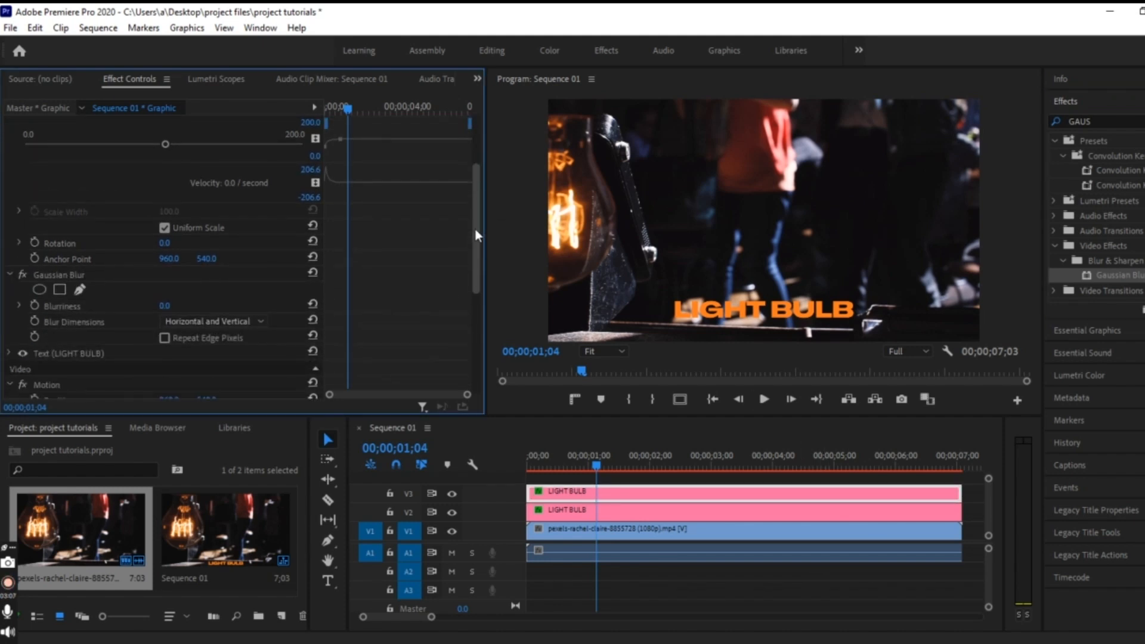
pyautogui.moveTo(161, 309); pyautogui.dragTo(188, 309)
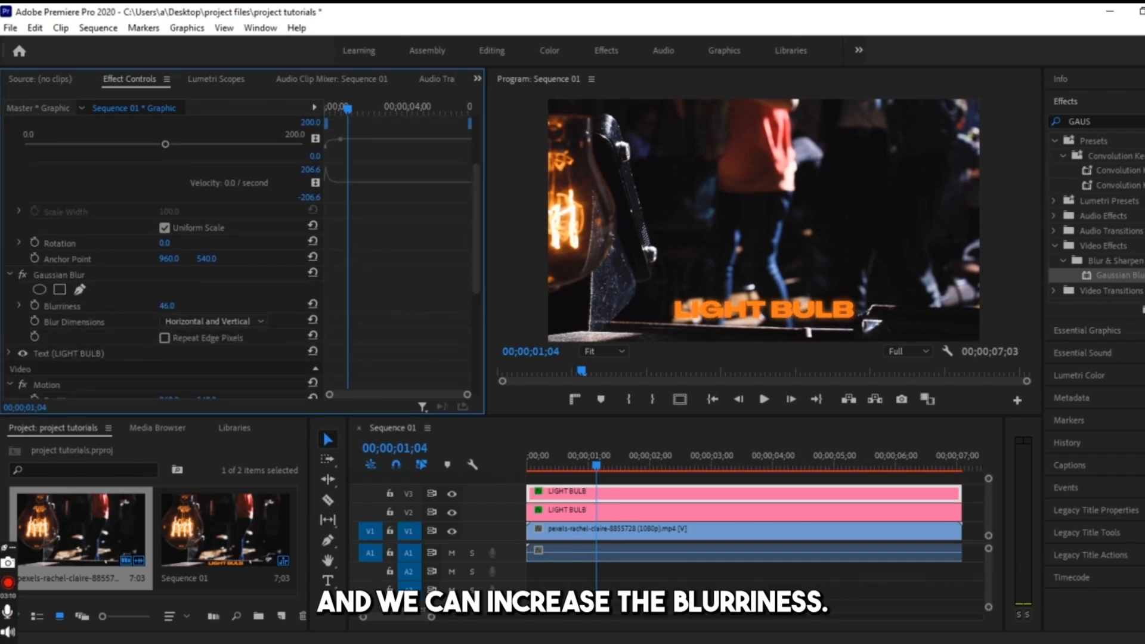